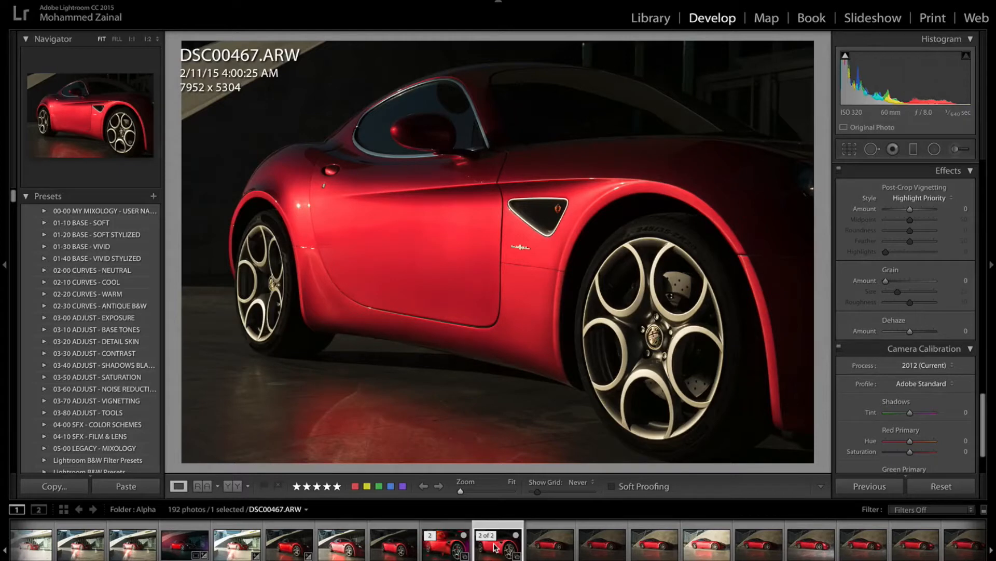
Step: Switch to Chrome and look through the Photo Overlays Megapack product description
{"action": "key", "text": "super+Tab"}
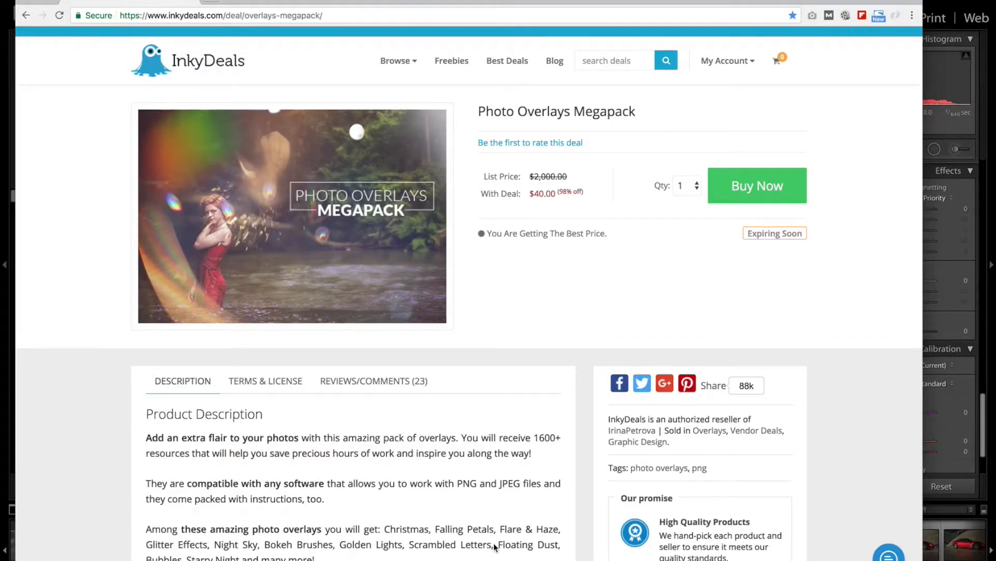
{"action": "scroll", "coordinate": [366, 491], "scroll_direction": "down", "scroll_amount": 5}
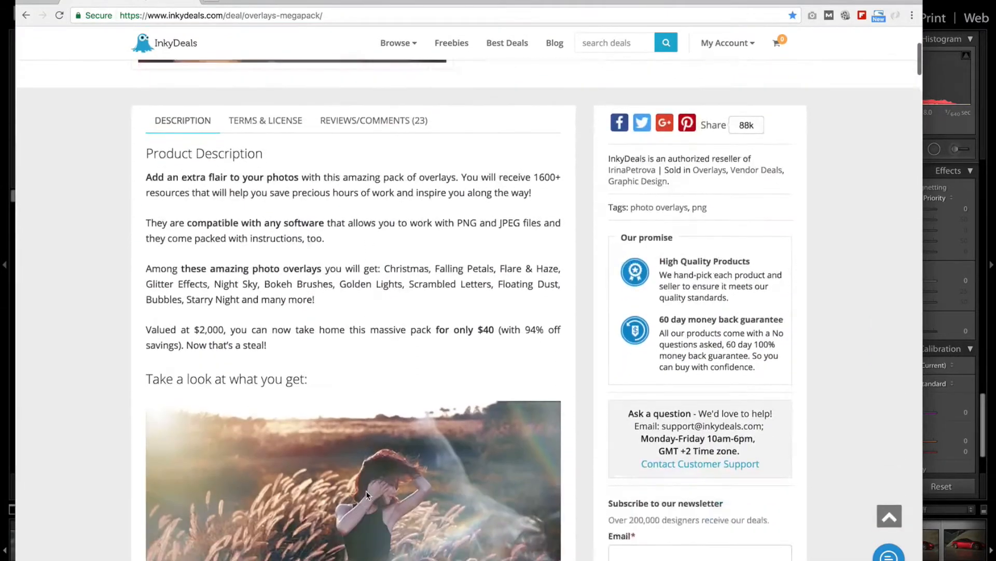
{"action": "scroll", "coordinate": [366, 491], "scroll_direction": "down", "scroll_amount": 5}
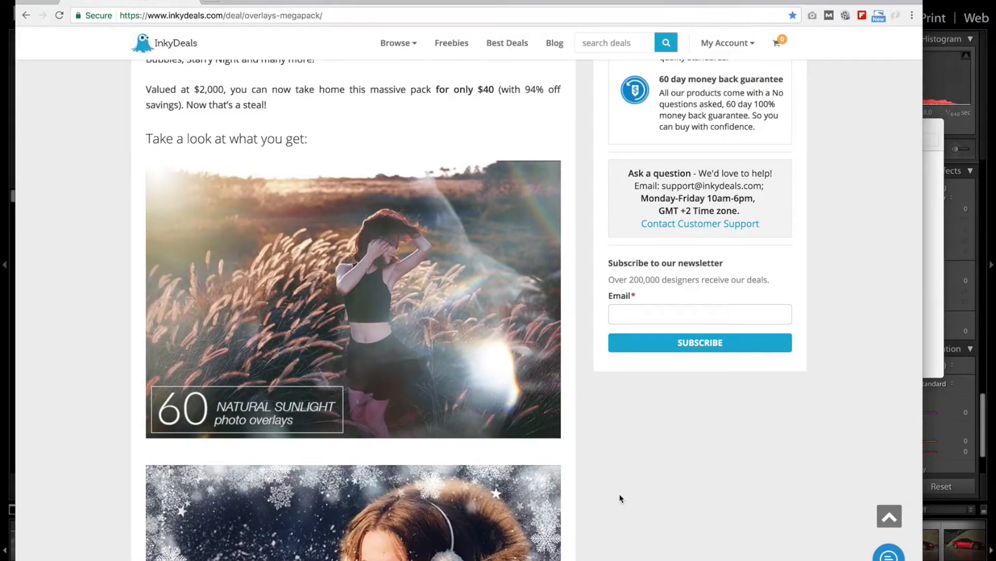
Step: Switch to Finder, preview 5.JPG in 60_Light_Bokeh_Overlays, and look into the overlays-bundle-02 and overlays-bundle-03 folders
{"action": "key", "text": "super+Tab"}
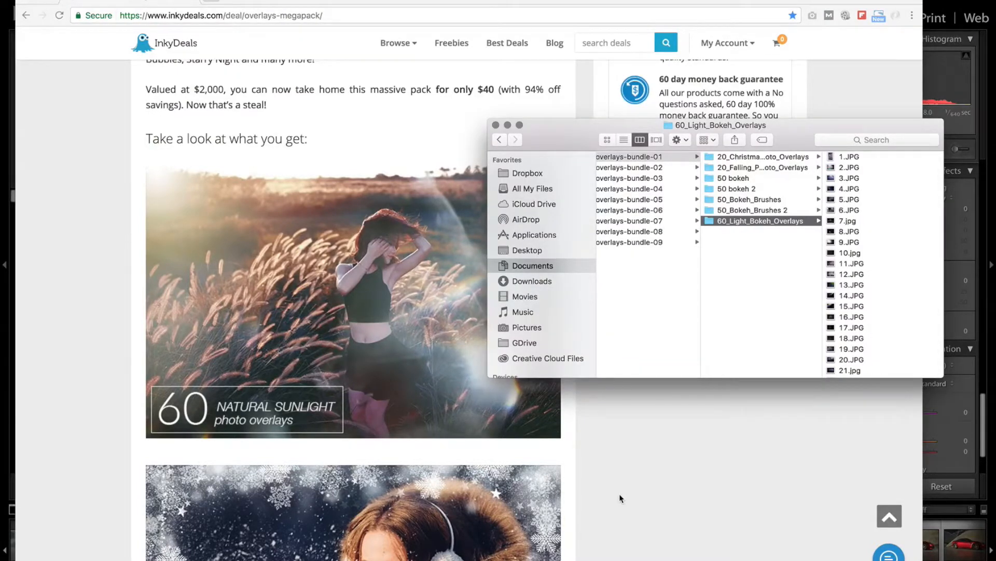
{"action": "left_click", "coordinate": [847, 200]}
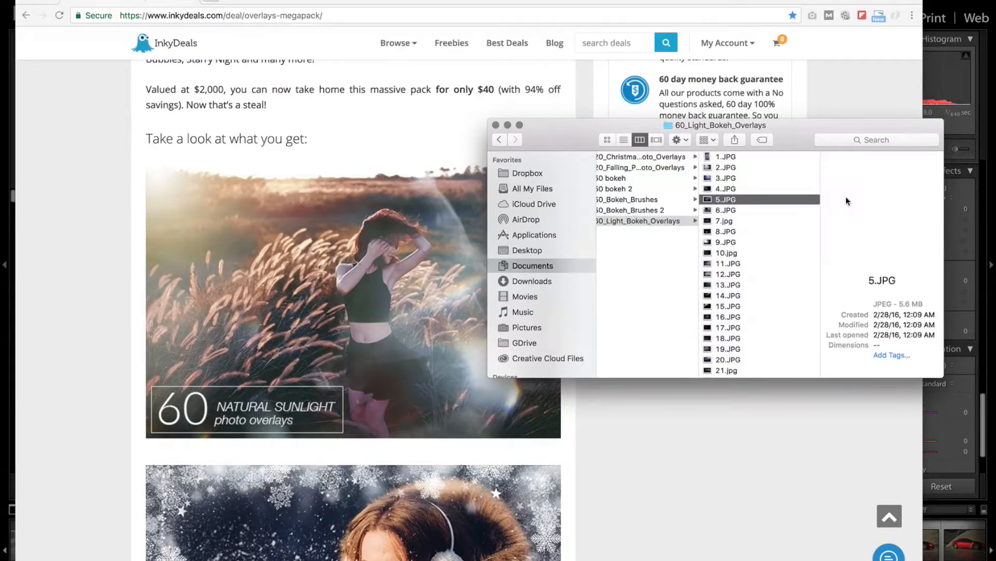
{"action": "scroll", "coordinate": [647, 230], "scroll_direction": "left", "scroll_amount": 3}
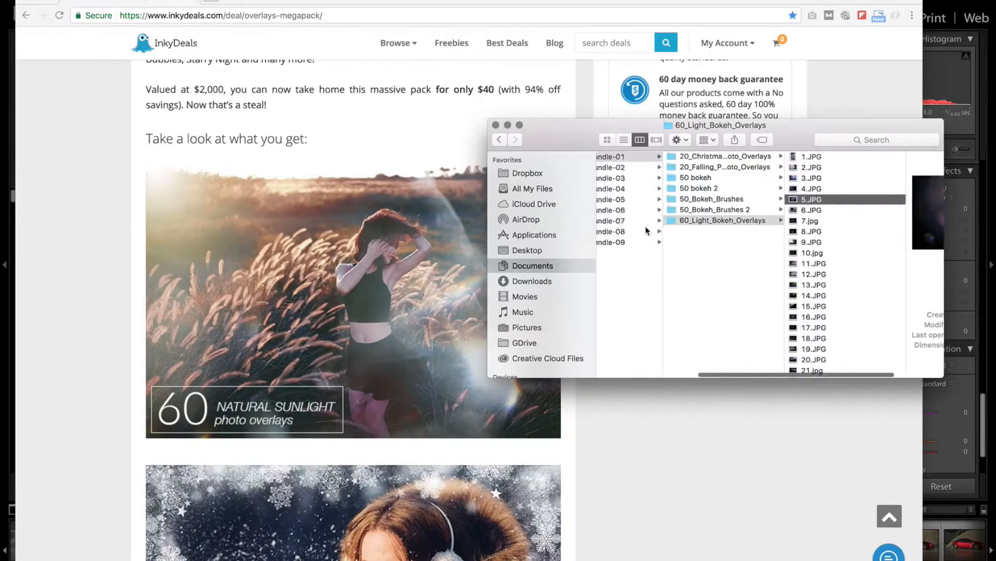
{"action": "scroll", "coordinate": [646, 230], "scroll_direction": "left", "scroll_amount": 3}
{"action": "left_click", "coordinate": [660, 167]}
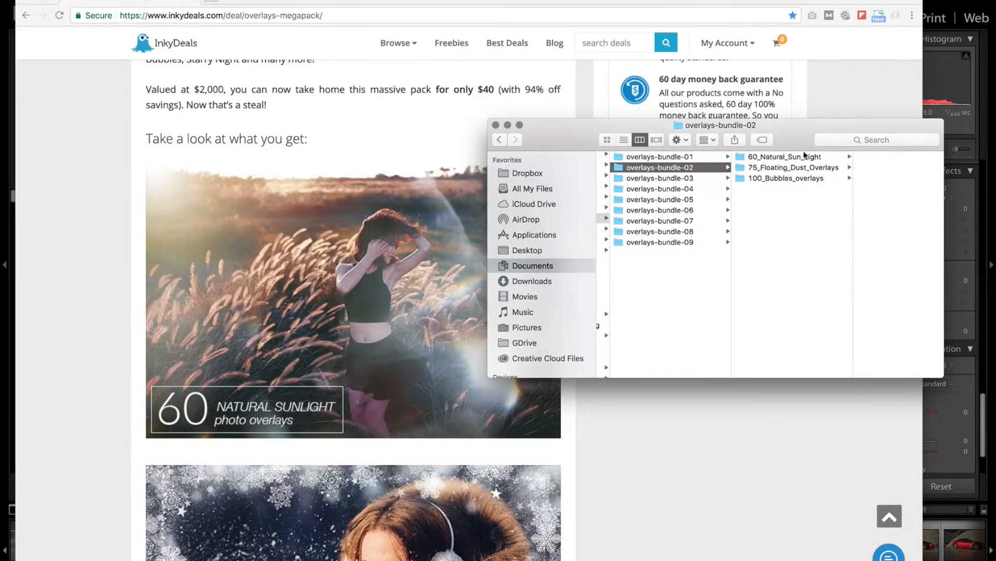
{"action": "left_click", "coordinate": [675, 178]}
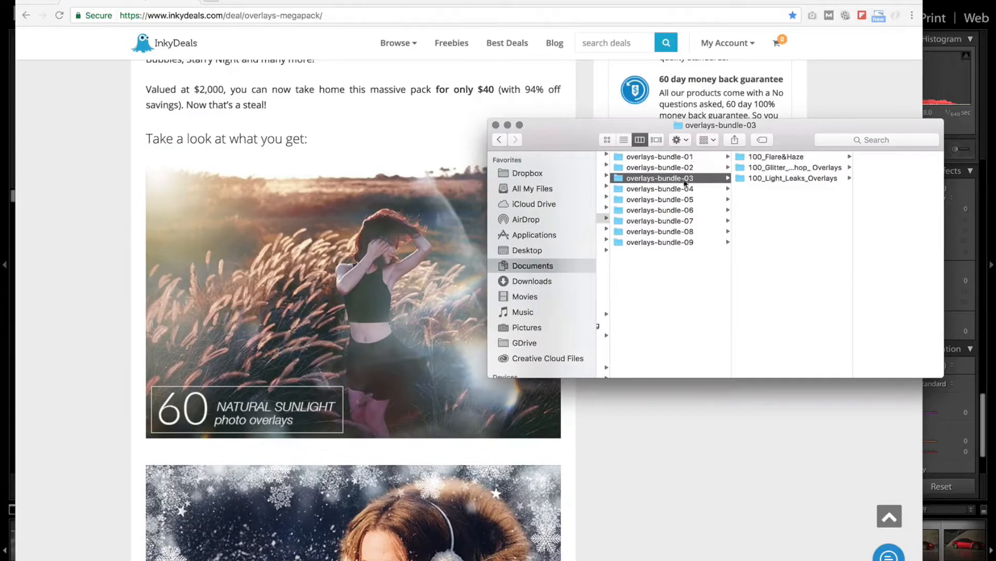
Step: Browse full-size previews of the overlay images in the inner 100_Flare&Haze folder, starting from 5.jpg
{"action": "left_click", "coordinate": [777, 159]}
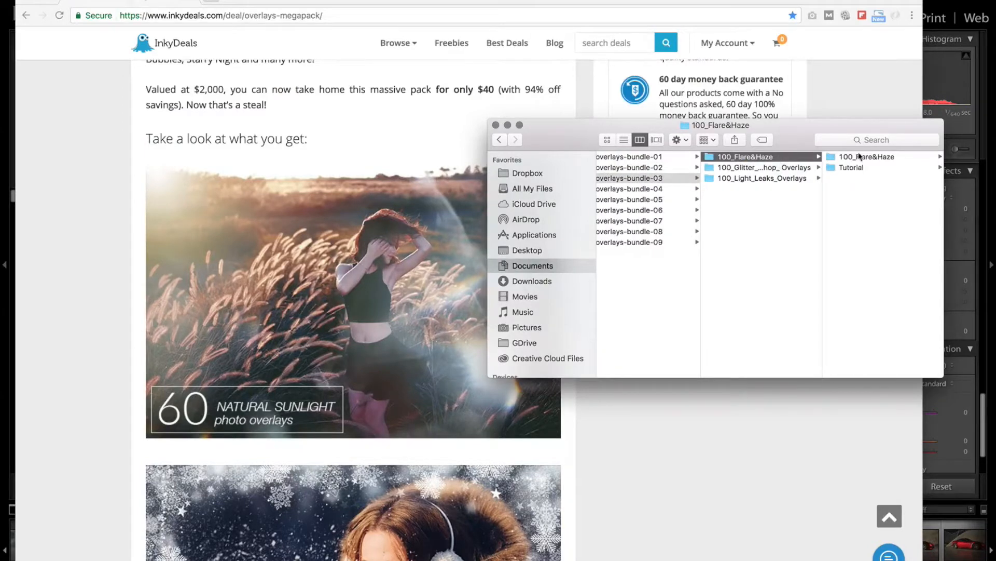
{"action": "left_click", "coordinate": [859, 156]}
{"action": "left_click", "coordinate": [864, 202]}
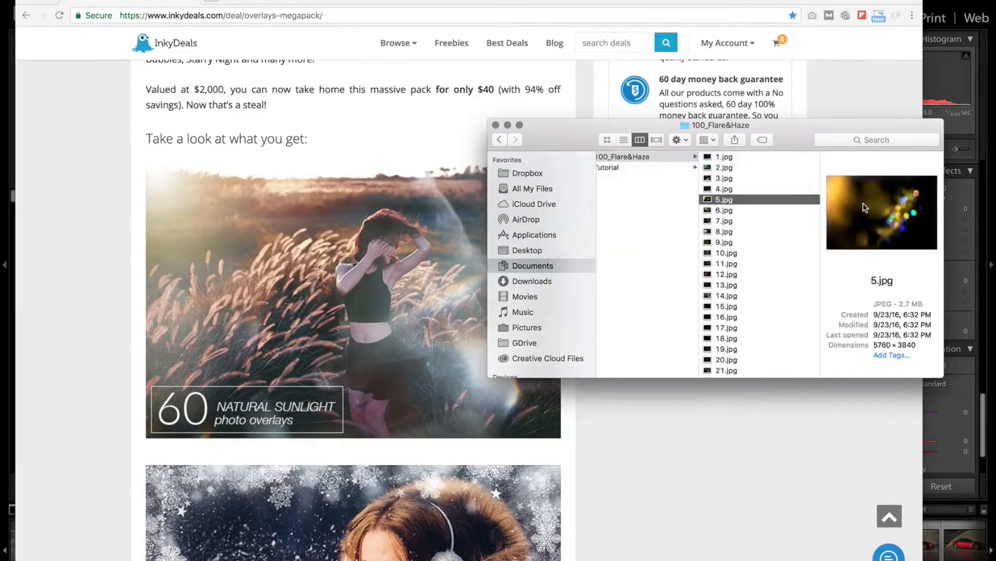
{"action": "key", "text": "space"}
{"action": "key", "text": "Down"}
{"action": "key", "text": "Down"}
{"action": "key", "text": "Down"}
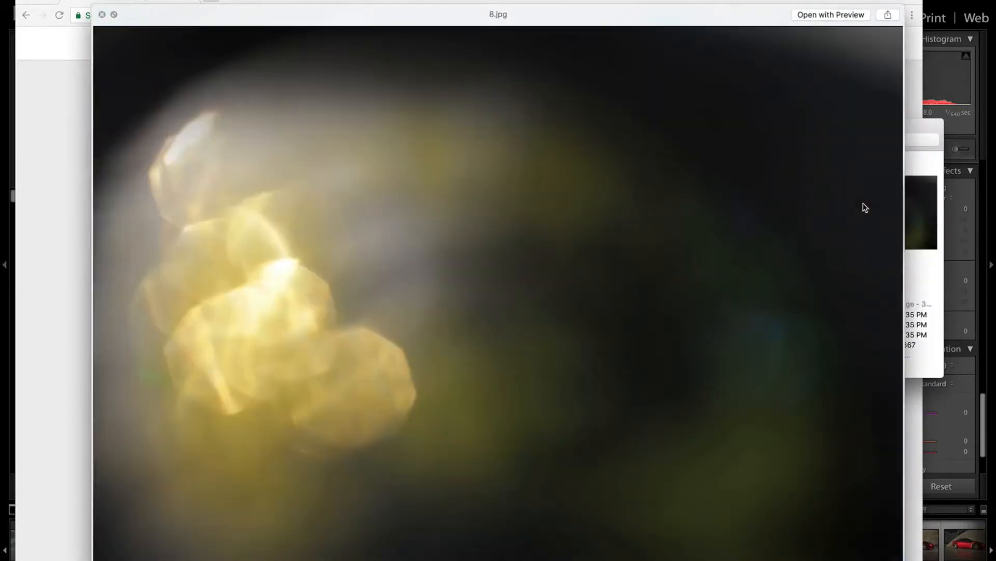
{"action": "key", "text": "Down"}
{"action": "key", "text": "Down"}
{"action": "key", "text": "Down"}
{"action": "key", "text": "Down"}
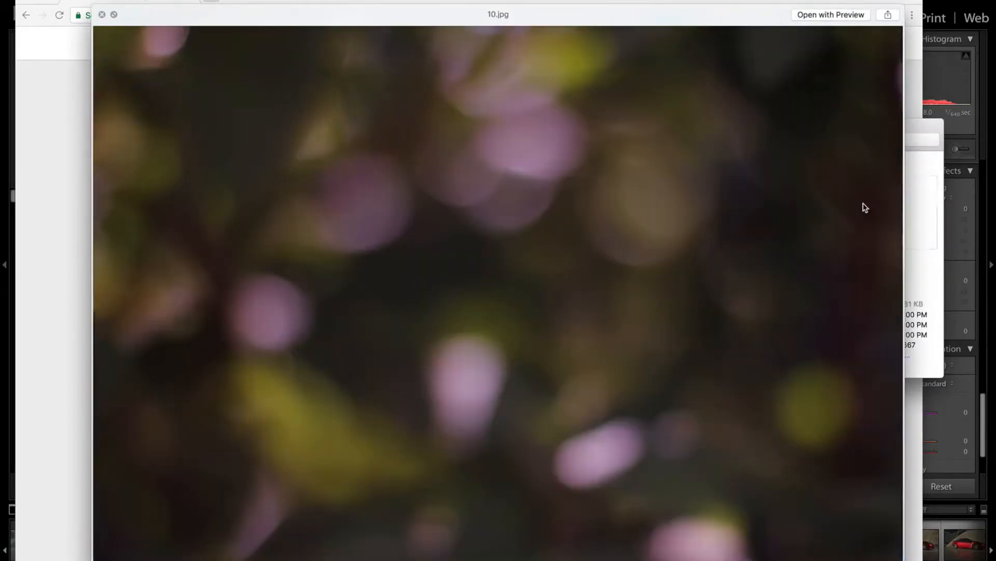
{"action": "key", "text": "Down"}
{"action": "key", "text": "Down"}
{"action": "key", "text": "Down"}
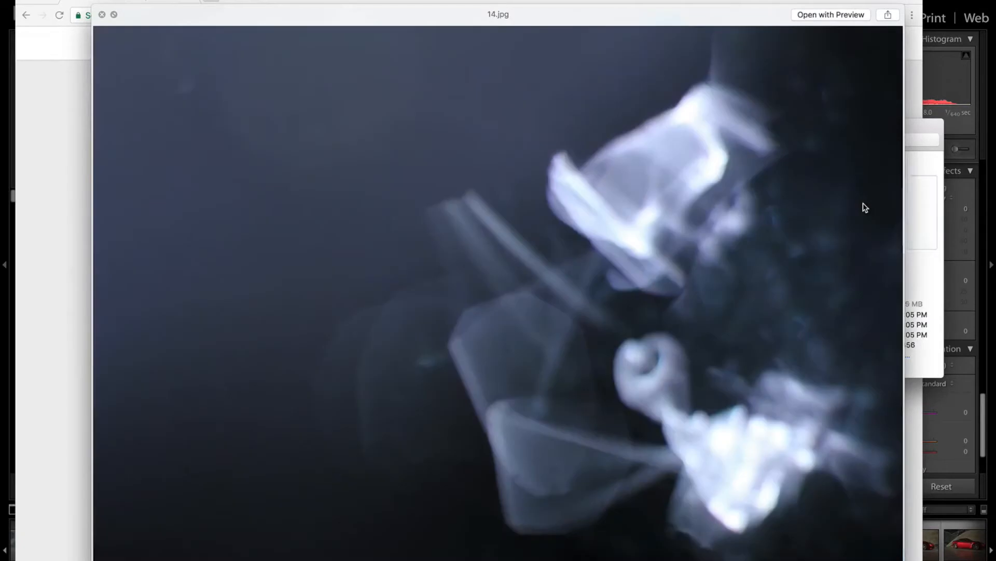
{"action": "key", "text": "space"}
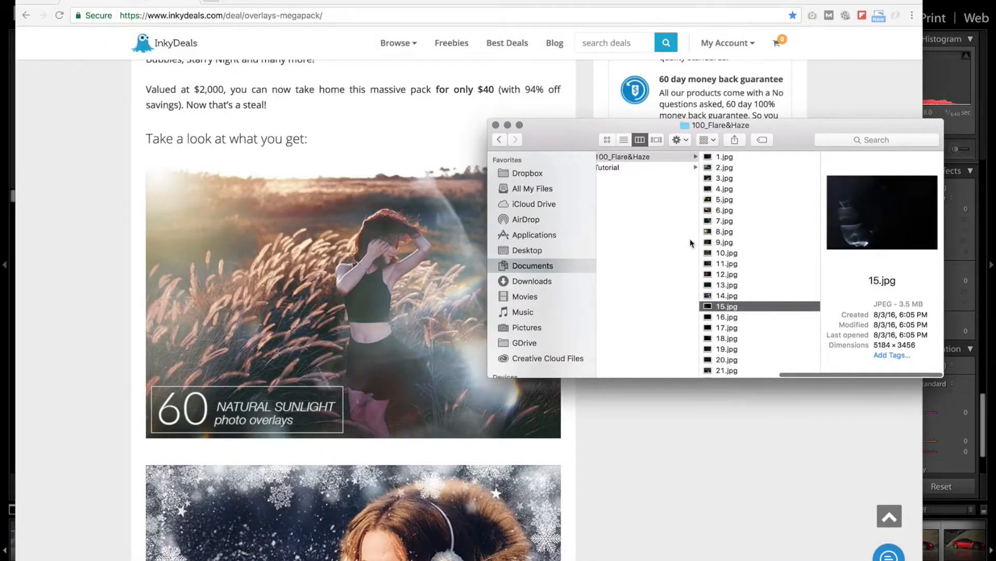
Step: Preview Flare_and_Haze_Tutorial.jpg from the Tutorial folder and close the preview
{"action": "scroll", "coordinate": [689, 238], "scroll_direction": "left", "scroll_amount": 3}
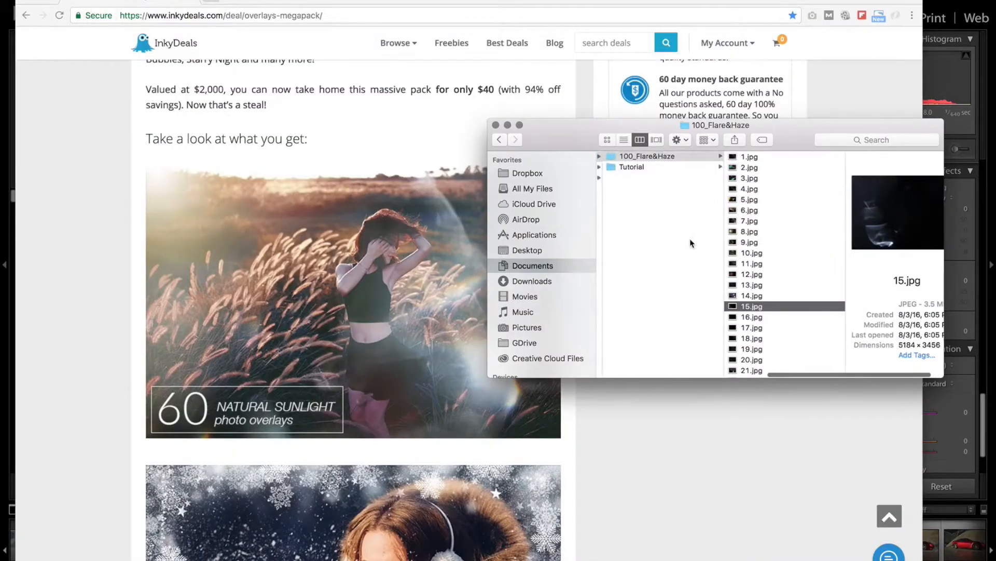
{"action": "left_click", "coordinate": [681, 167]}
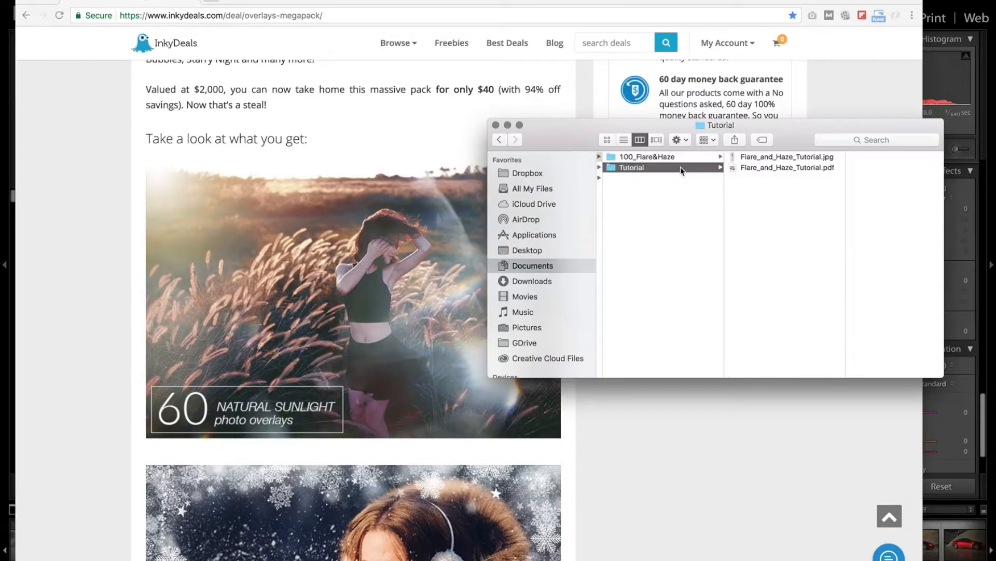
{"action": "left_click", "coordinate": [767, 159]}
{"action": "key", "text": "space"}
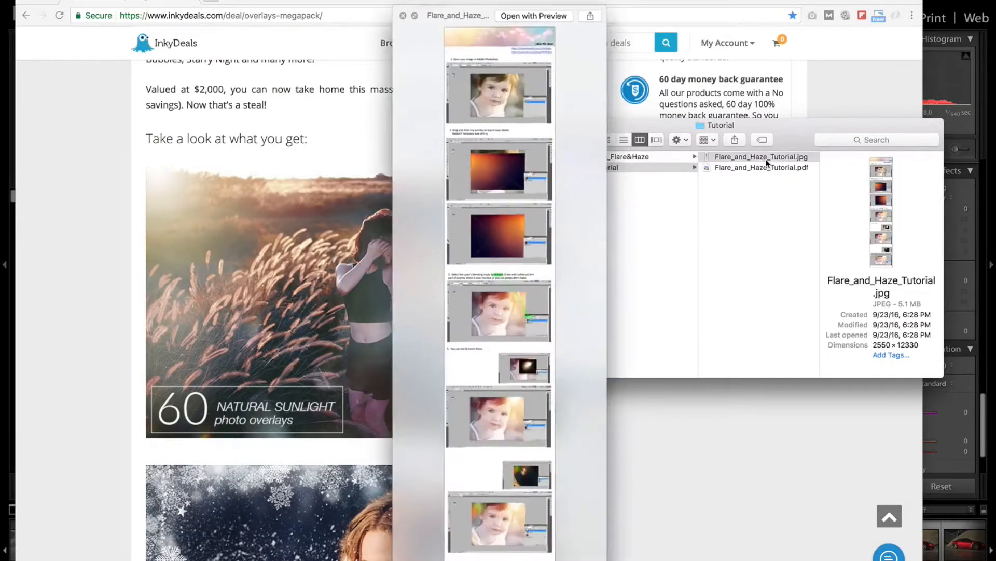
{"action": "scroll", "coordinate": [472, 179], "scroll_direction": "down", "scroll_amount": 3}
{"action": "scroll", "coordinate": [471, 179], "scroll_direction": "up", "scroll_amount": 3}
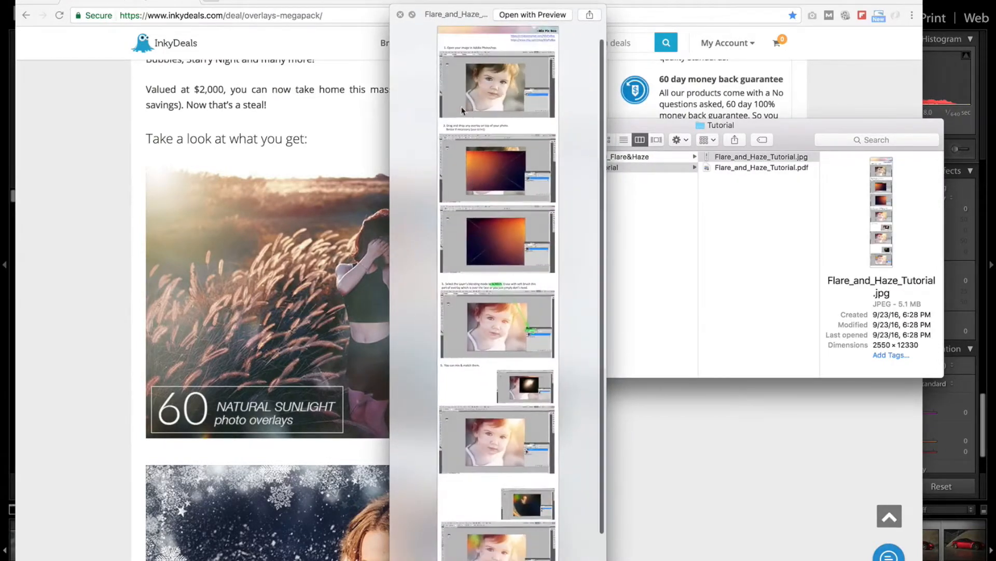
{"action": "left_click", "coordinate": [401, 15]}
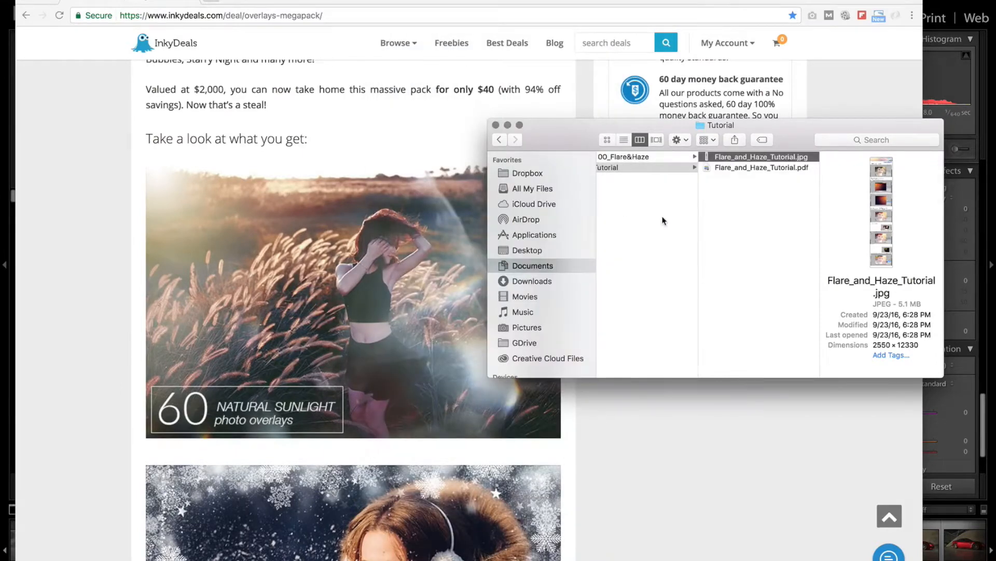
{"action": "scroll", "coordinate": [662, 220], "scroll_direction": "left", "scroll_amount": 5}
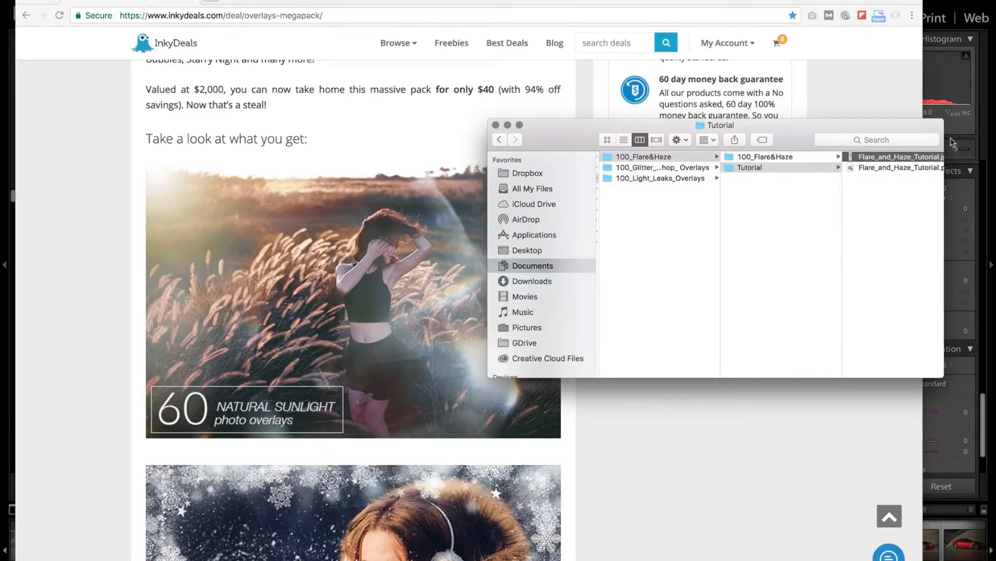
Step: Return to Lightroom and set the photo's Clarity to +30, Vibrance to +21 and Saturation to -15
{"action": "left_click", "coordinate": [948, 39]}
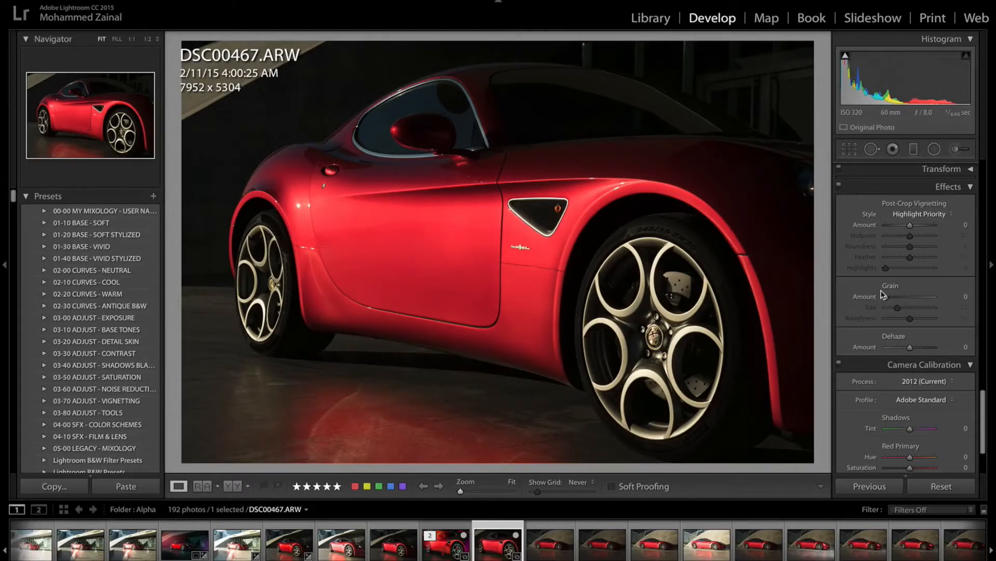
{"action": "scroll", "coordinate": [883, 295], "scroll_direction": "up", "scroll_amount": 15}
{"action": "scroll", "coordinate": [883, 294], "scroll_direction": "down", "scroll_amount": 1}
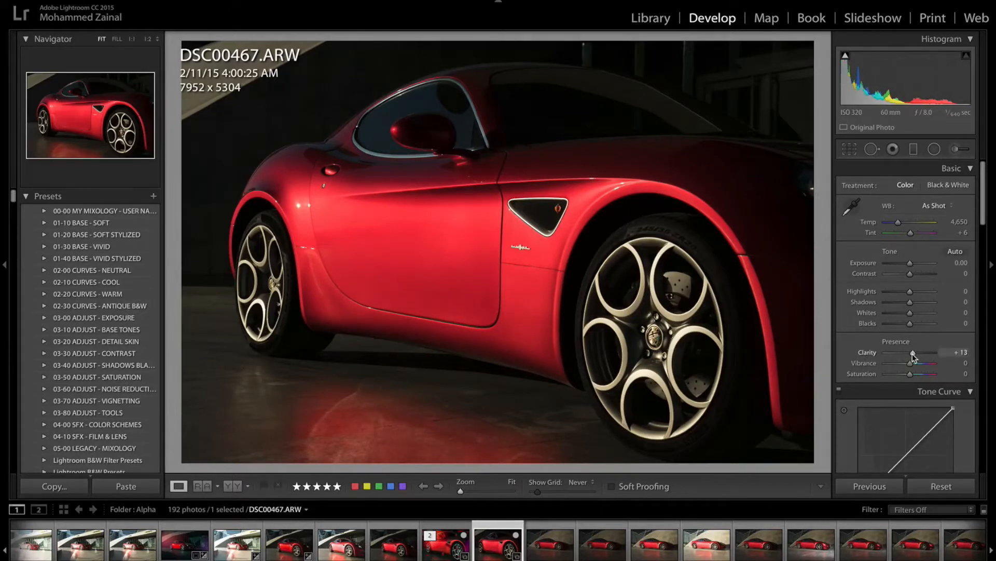
{"action": "left_click_drag", "start_coordinate": [912, 354], "coordinate": [919, 356]}
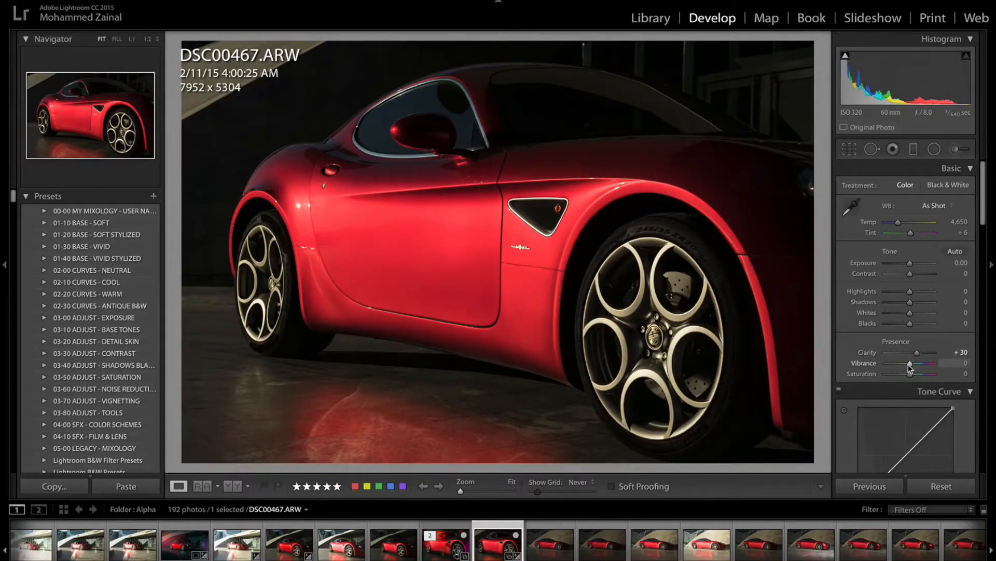
{"action": "left_click_drag", "start_coordinate": [911, 363], "coordinate": [906, 377]}
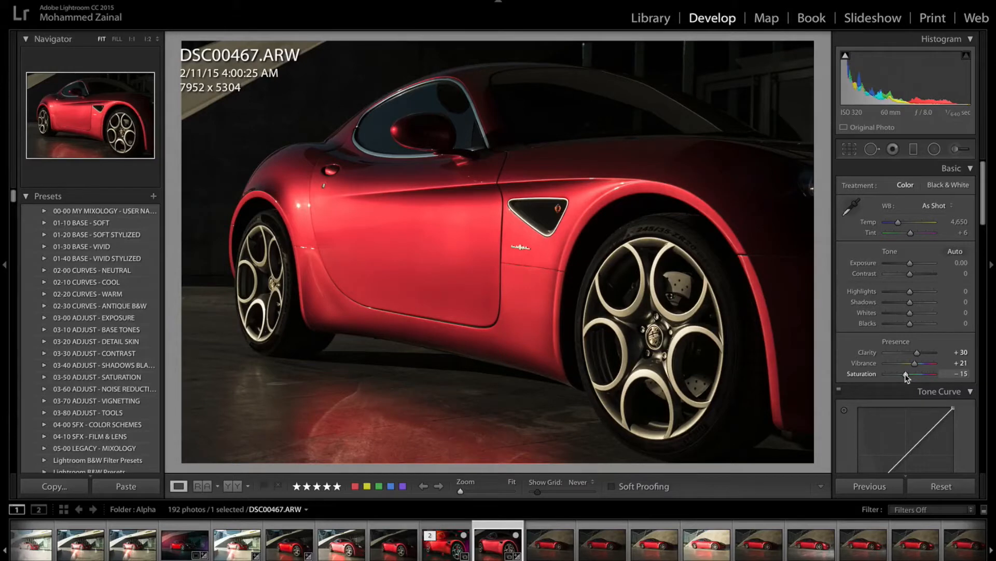
Step: Raise the HSL saturation of Red to +74 and Orange to +55
{"action": "scroll", "coordinate": [905, 374], "scroll_direction": "down", "scroll_amount": 10}
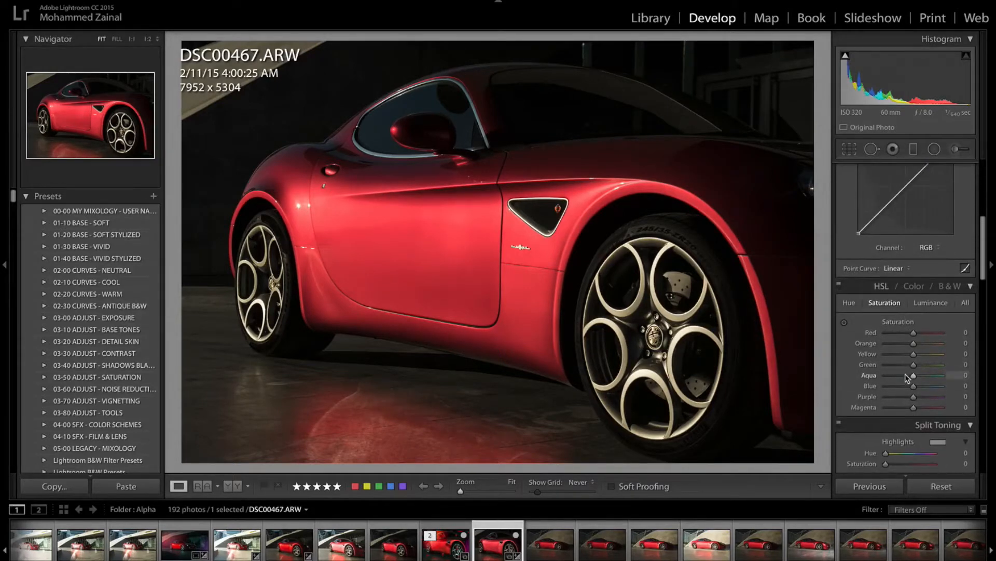
{"action": "scroll", "coordinate": [905, 374], "scroll_direction": "down", "scroll_amount": 2}
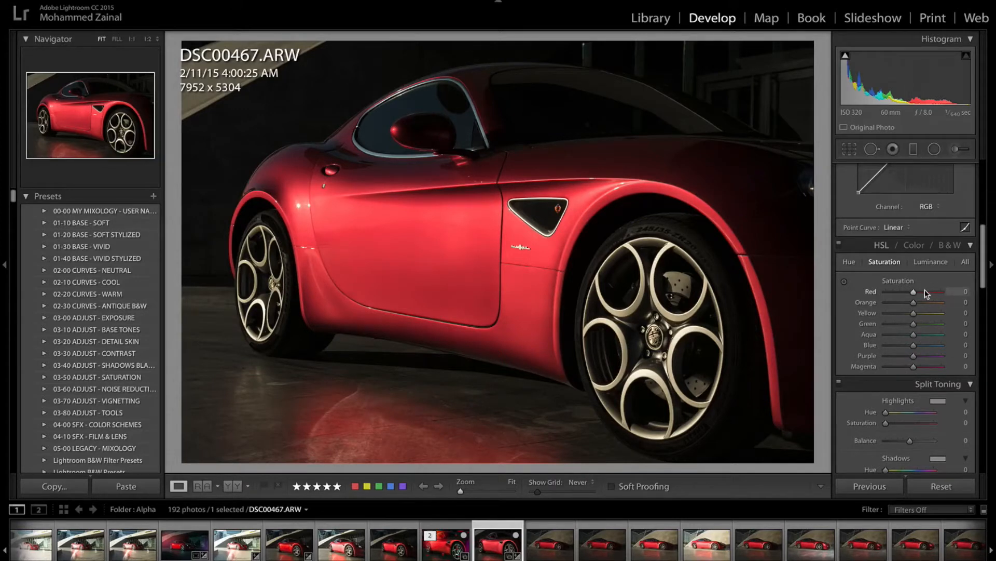
{"action": "left_click_drag", "start_coordinate": [925, 289], "coordinate": [934, 293]}
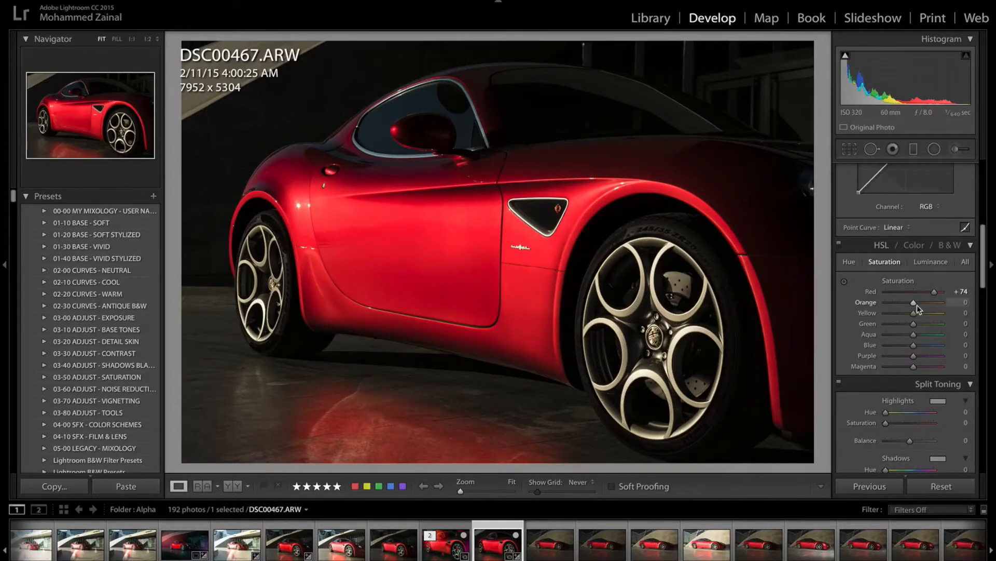
{"action": "mouse_move", "coordinate": [913, 303]}
{"action": "left_mouse_down"}
{"action": "mouse_move", "coordinate": [863, 298]}
{"action": "mouse_move", "coordinate": [879, 305]}
{"action": "mouse_move", "coordinate": [901, 292]}
{"action": "mouse_move", "coordinate": [865, 294]}
{"action": "mouse_move", "coordinate": [929, 303]}
{"action": "left_mouse_up"}
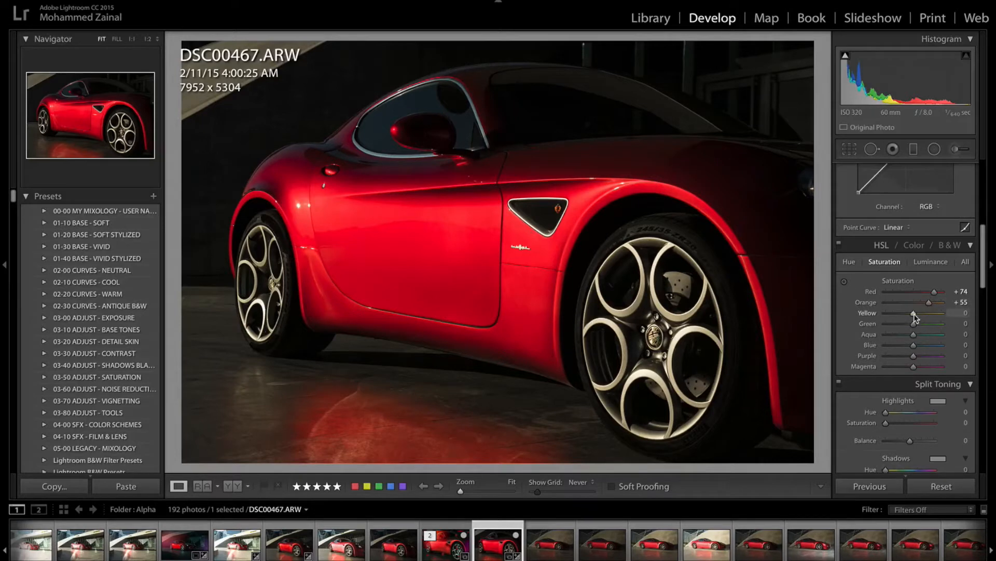
Step: Set the HSL saturation of Yellow to -79, Green to -75, Aqua to -74, Blue to -75 and Purple to +35
{"action": "left_click_drag", "start_coordinate": [914, 314], "coordinate": [893, 323]}
{"action": "left_click", "coordinate": [892, 335]}
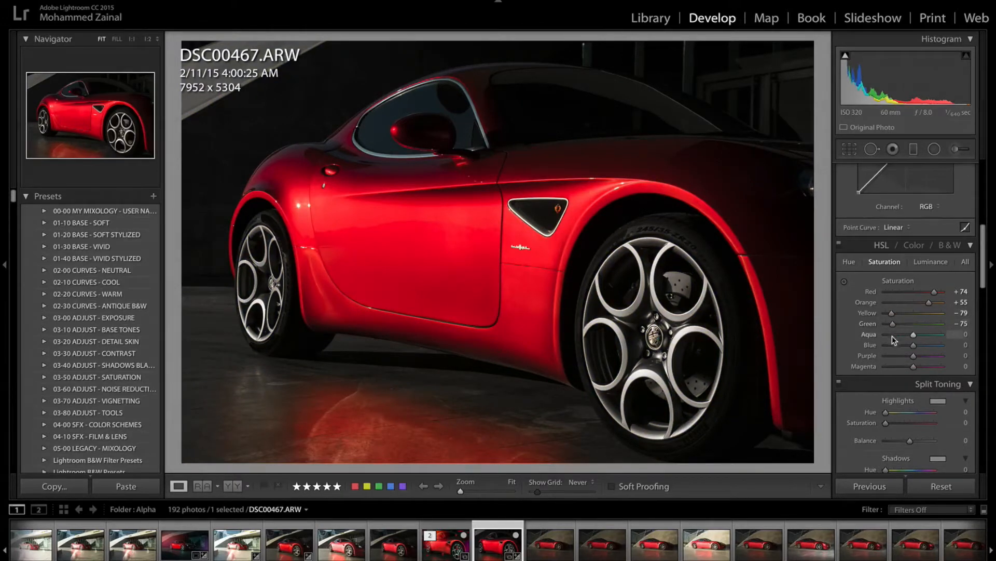
{"action": "left_click", "coordinate": [892, 345]}
{"action": "left_click_drag", "start_coordinate": [913, 355], "coordinate": [926, 356]}
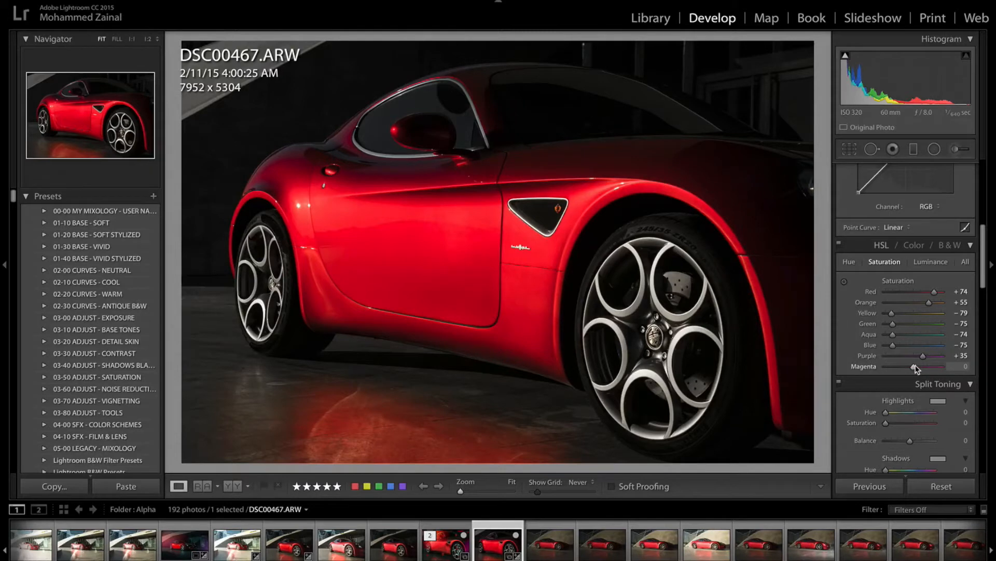
Step: Tint the split toning shadows teal with Hue 172 and Saturation 24
{"action": "scroll", "coordinate": [916, 368], "scroll_direction": "down", "scroll_amount": 2}
{"action": "scroll", "coordinate": [916, 369], "scroll_direction": "down", "scroll_amount": 2}
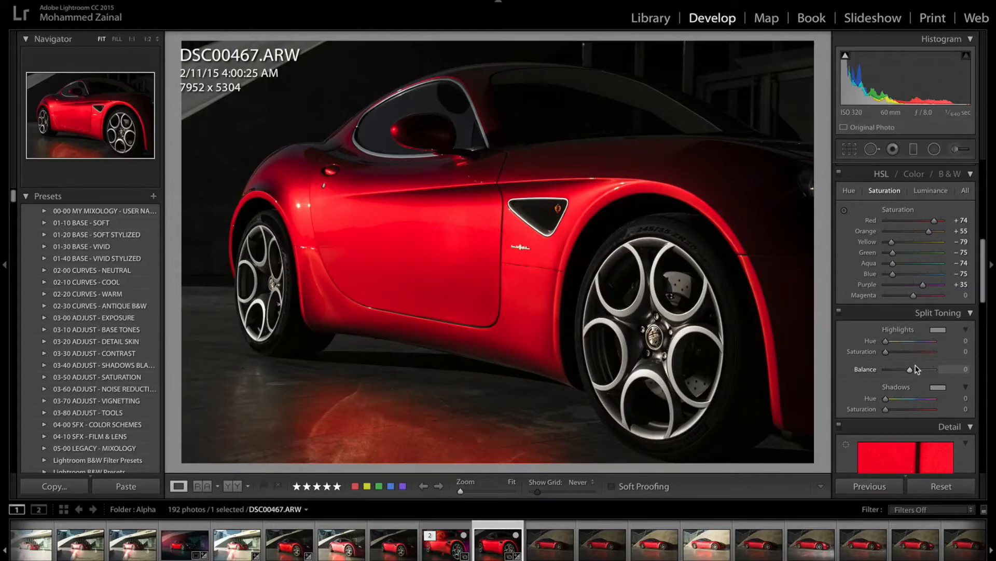
{"action": "left_click", "coordinate": [940, 387]}
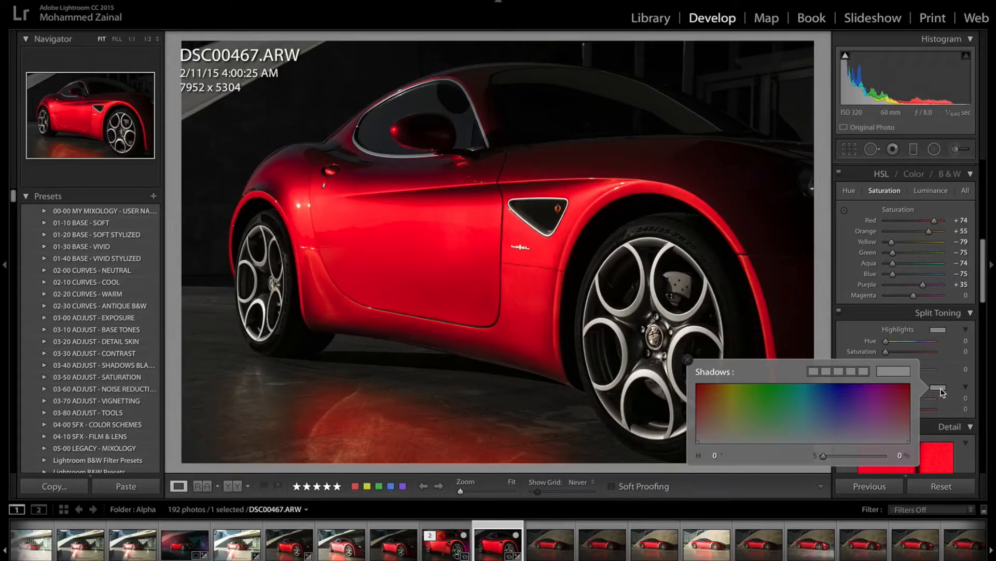
{"action": "left_click", "coordinate": [794, 428]}
{"action": "left_click_drag", "start_coordinate": [793, 427], "coordinate": [799, 428]}
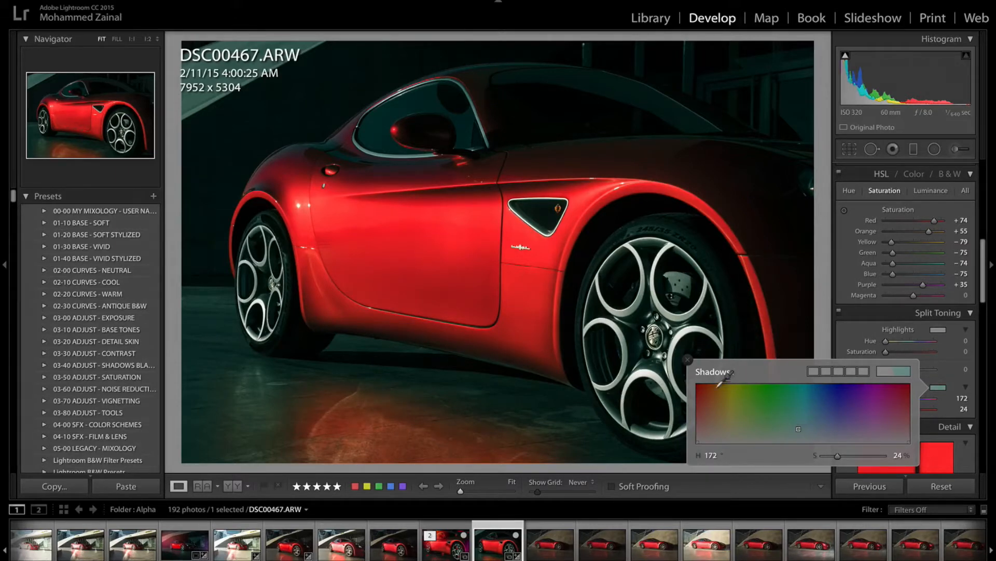
{"action": "left_click", "coordinate": [688, 360]}
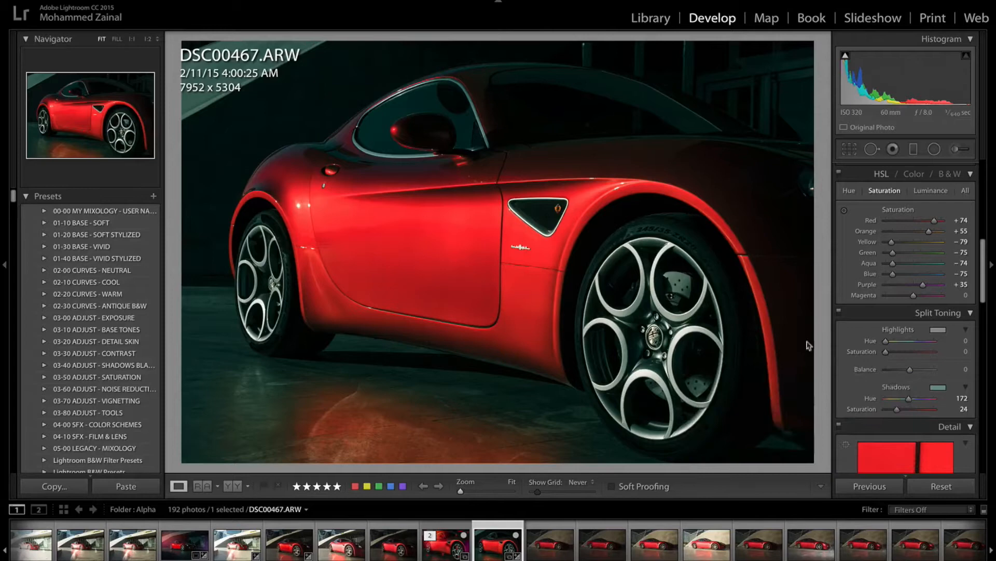
Step: Toggle the Split Toning adjustments off and on to compare the photo with and without them
{"action": "left_click", "coordinate": [839, 312]}
{"action": "left_click", "coordinate": [839, 312]}
{"action": "left_click", "coordinate": [839, 312]}
{"action": "left_click", "coordinate": [838, 313]}
{"action": "scroll", "coordinate": [855, 280], "scroll_direction": "up", "scroll_amount": 2}
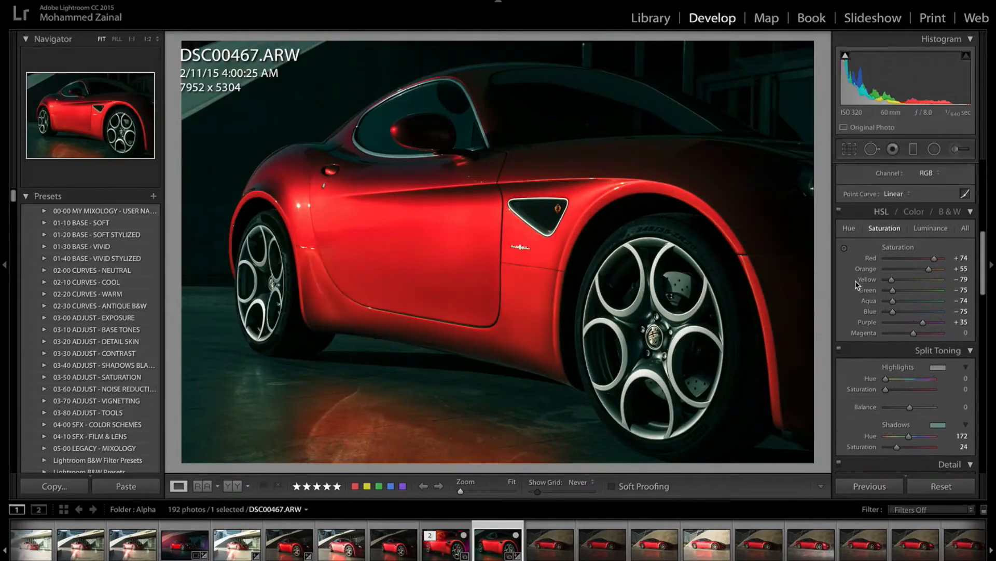
Step: Raise the HSL saturation of Red to +80 and Orange to +57
{"action": "left_click_drag", "start_coordinate": [934, 281], "coordinate": [937, 285]}
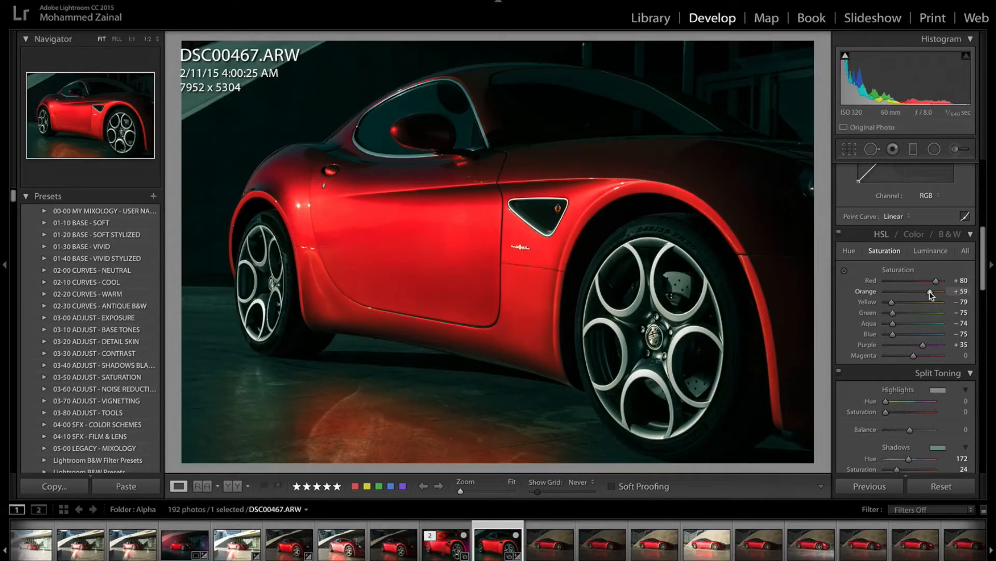
{"action": "left_click_drag", "start_coordinate": [930, 291], "coordinate": [929, 291]}
Step: Sharpen the photo with Amount 57 and limit the sharpening to the edges with Masking 62
{"action": "scroll", "coordinate": [917, 329], "scroll_direction": "down", "scroll_amount": 2}
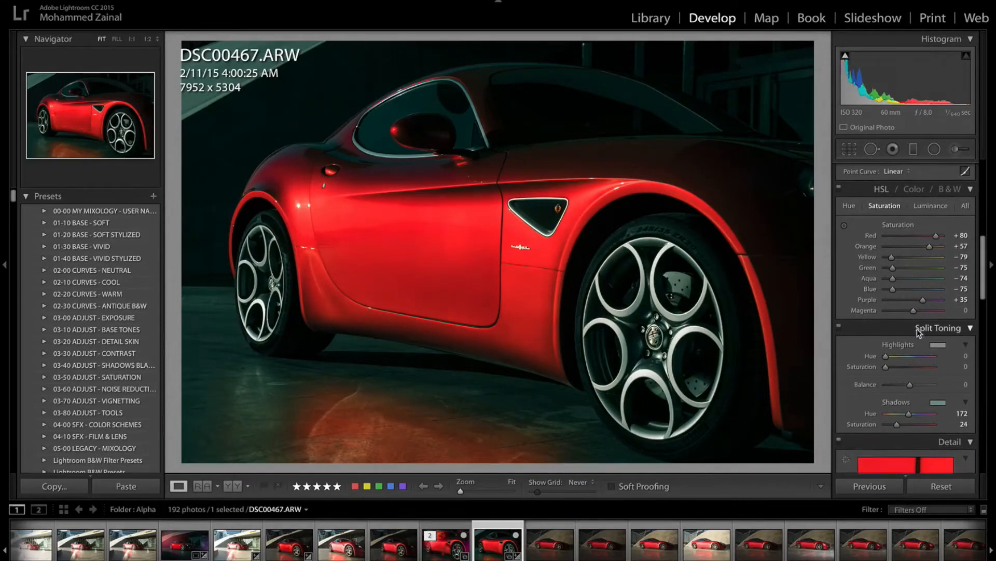
{"action": "scroll", "coordinate": [917, 329], "scroll_direction": "down", "scroll_amount": 8}
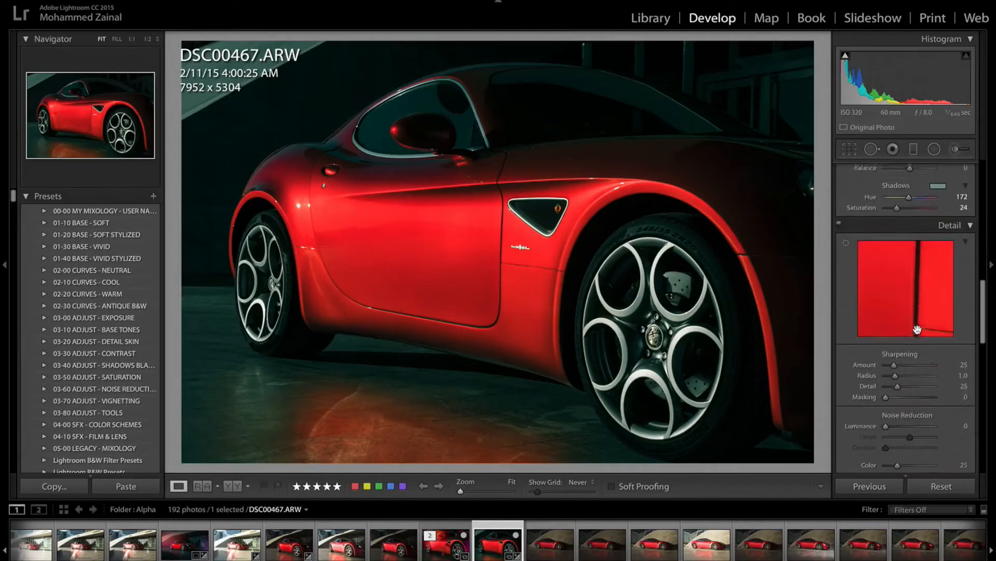
{"action": "left_click_drag", "start_coordinate": [894, 342], "coordinate": [902, 347]}
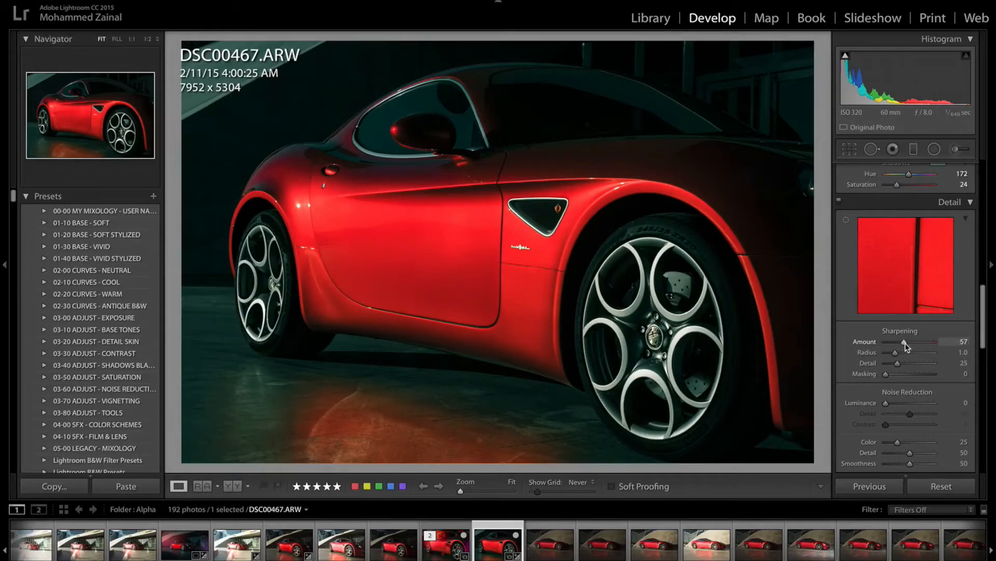
{"action": "left_click_drag", "start_coordinate": [886, 373], "coordinate": [920, 377]}
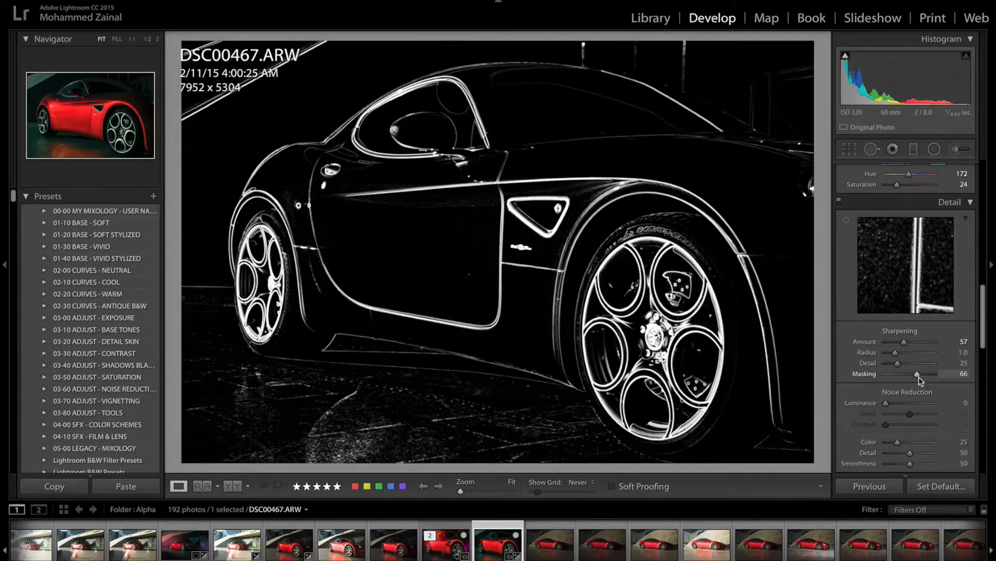
{"action": "left_click_drag", "start_coordinate": [918, 376], "coordinate": [916, 376]}
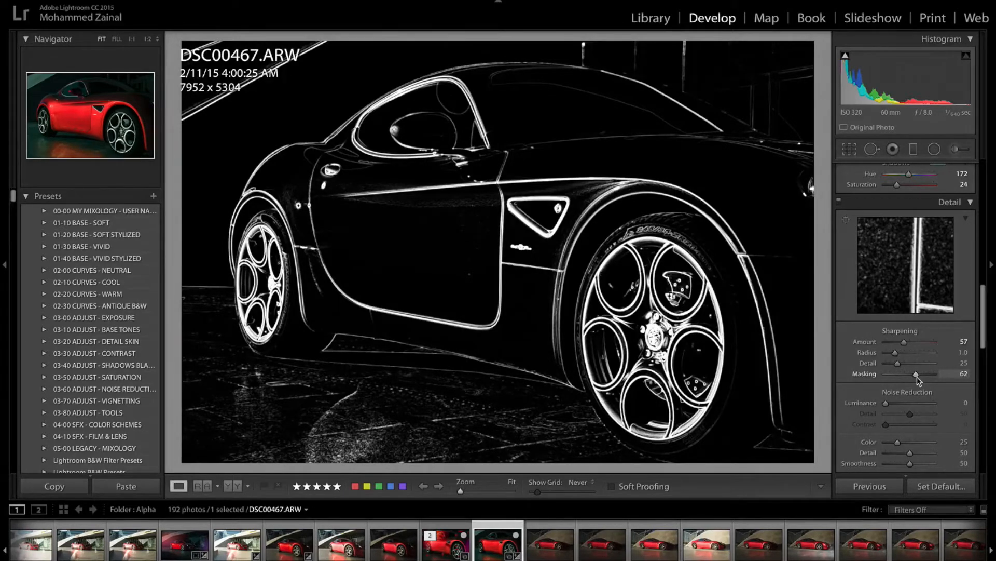
{"action": "left_click_drag", "start_coordinate": [917, 376], "coordinate": [917, 376]}
Step: Remove chromatic aberration and enable lens profile corrections with Canon as the lens make
{"action": "scroll", "coordinate": [917, 376], "scroll_direction": "down", "scroll_amount": 5}
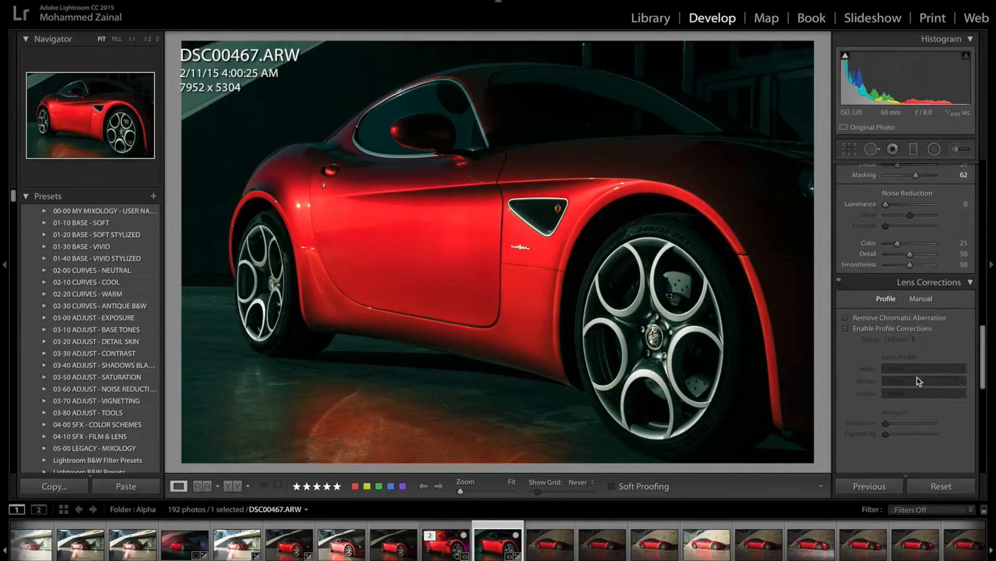
{"action": "scroll", "coordinate": [917, 376], "scroll_direction": "up", "scroll_amount": 2}
{"action": "scroll", "coordinate": [917, 377], "scroll_direction": "down", "scroll_amount": 1}
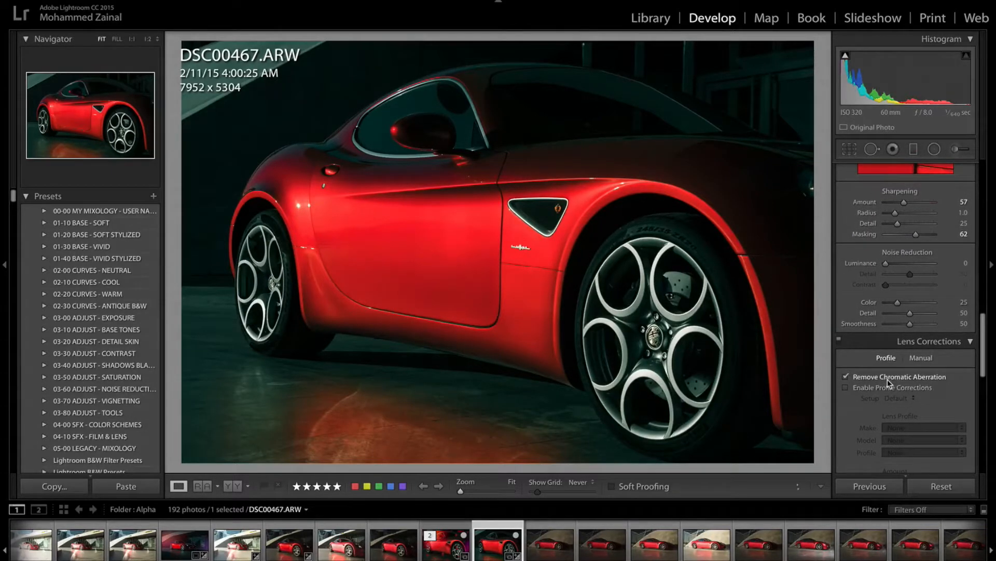
{"action": "left_click", "coordinate": [872, 388]}
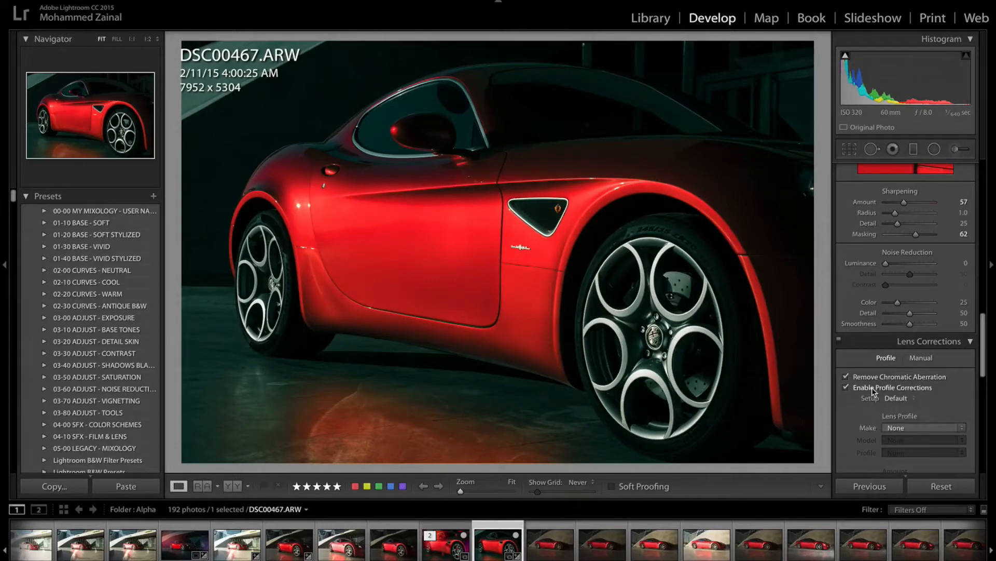
{"action": "left_click", "coordinate": [916, 426]}
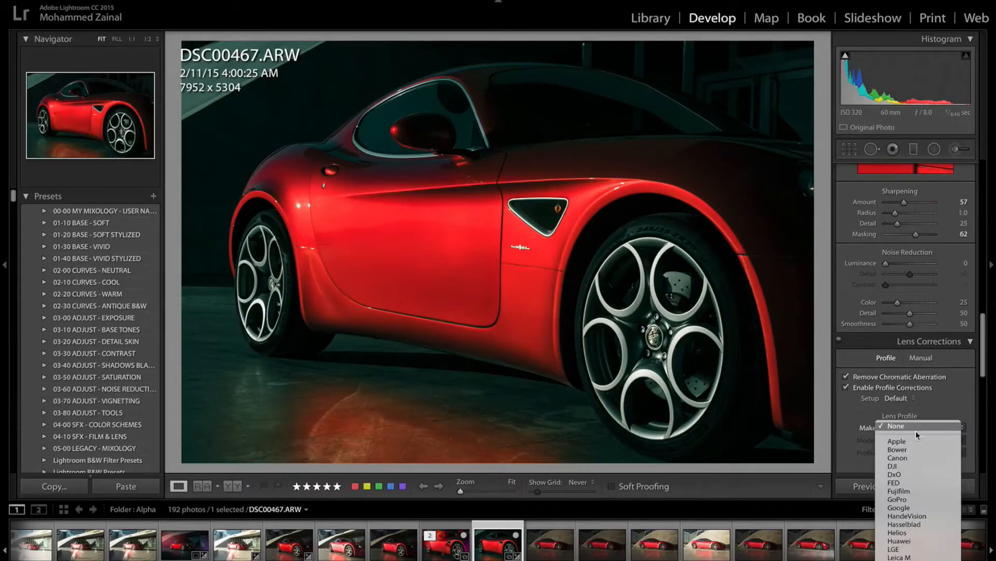
{"action": "left_click", "coordinate": [910, 459]}
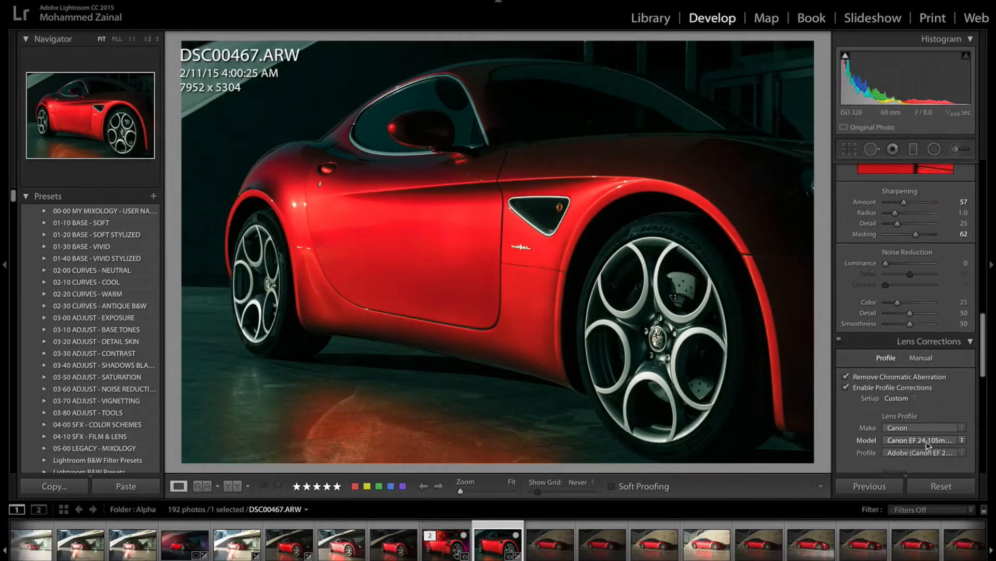
Step: Darken the photo's edges with a Highlight Priority post-crop vignette, Amount -27
{"action": "scroll", "coordinate": [924, 458], "scroll_direction": "down", "scroll_amount": 2}
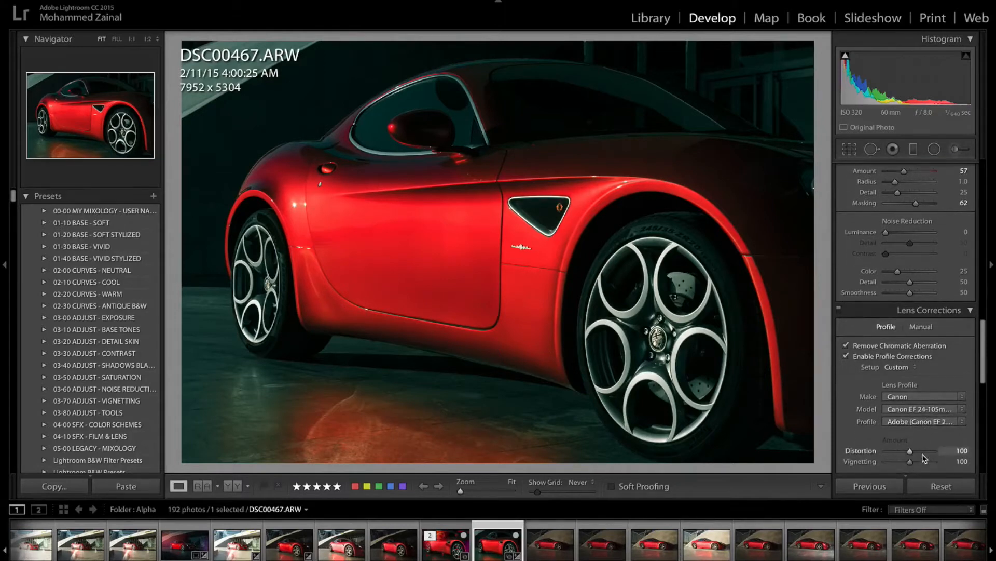
{"action": "scroll", "coordinate": [923, 453], "scroll_direction": "down", "scroll_amount": 6}
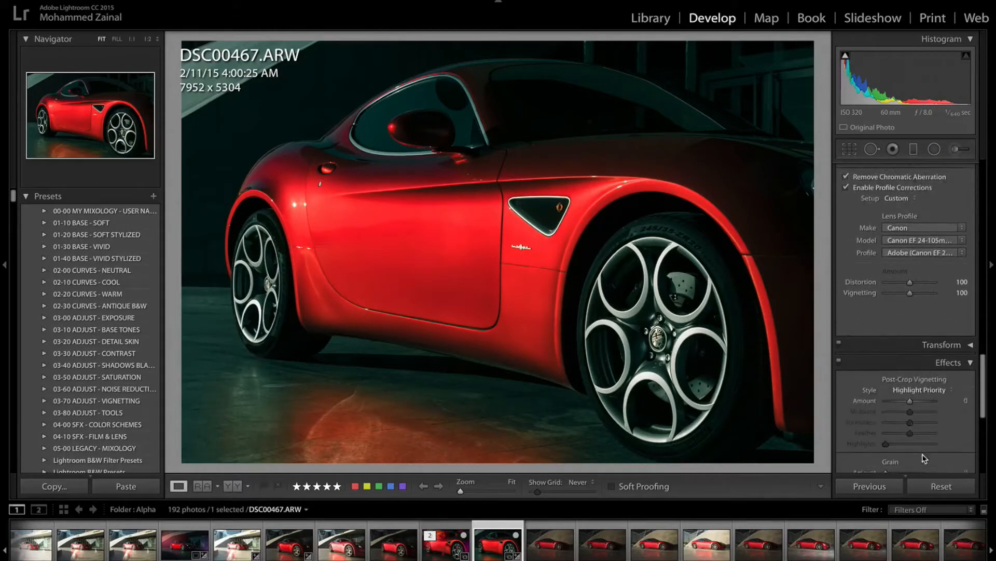
{"action": "scroll", "coordinate": [923, 453], "scroll_direction": "down", "scroll_amount": 1}
{"action": "left_click_drag", "start_coordinate": [910, 348], "coordinate": [900, 353]}
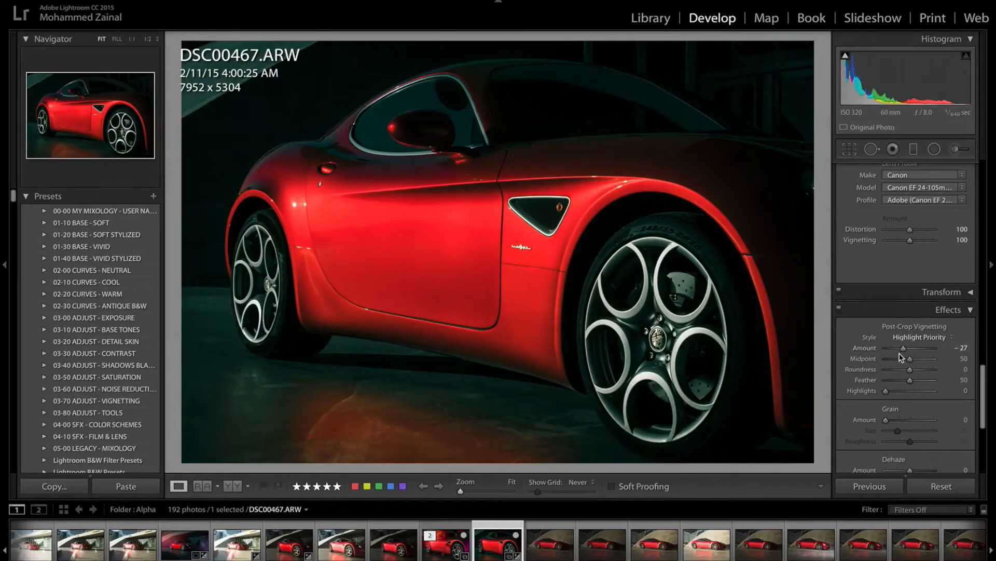
Step: Review the develop adjustments and compare the graded photo with its Before view
{"action": "scroll", "coordinate": [903, 385], "scroll_direction": "down", "scroll_amount": 5}
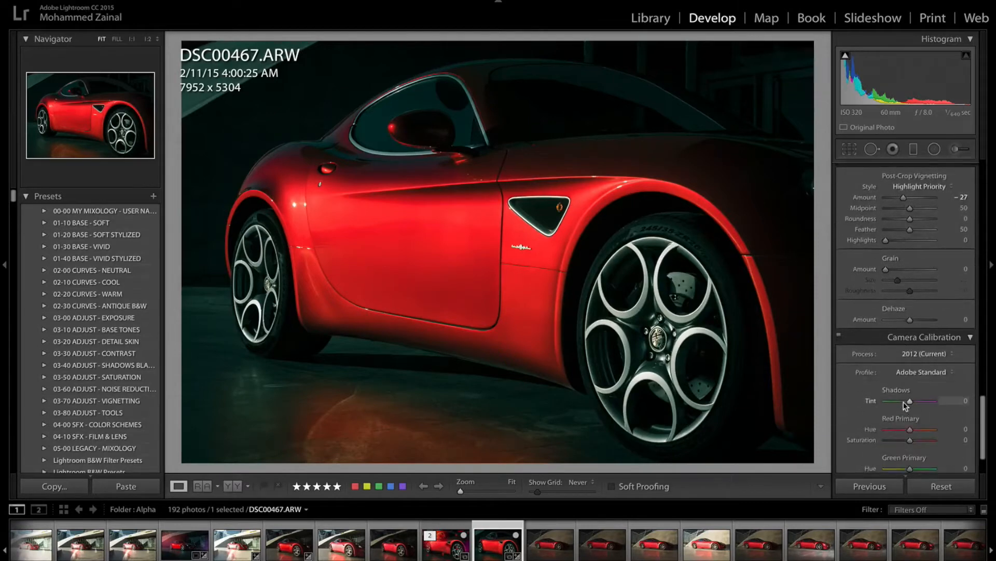
{"action": "scroll", "coordinate": [905, 405], "scroll_direction": "up", "scroll_amount": 7}
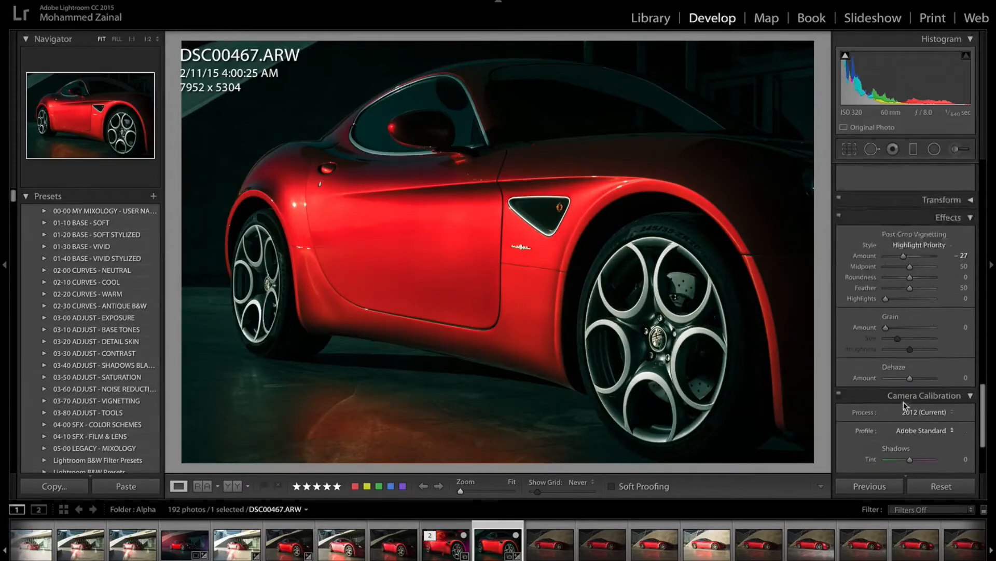
{"action": "scroll", "coordinate": [906, 406], "scroll_direction": "up", "scroll_amount": 3}
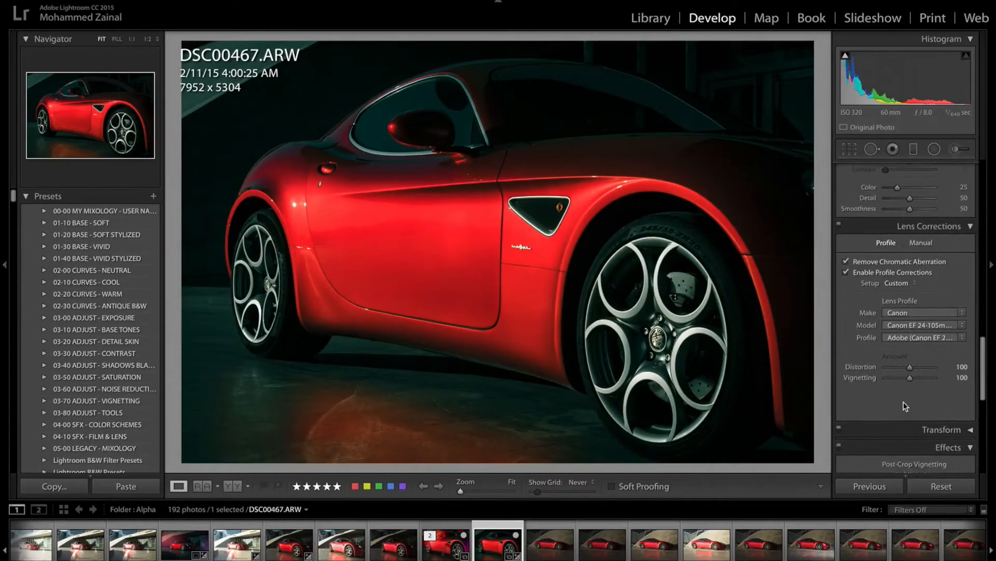
{"action": "scroll", "coordinate": [906, 406], "scroll_direction": "up", "scroll_amount": 4}
{"action": "key", "text": "backslash"}
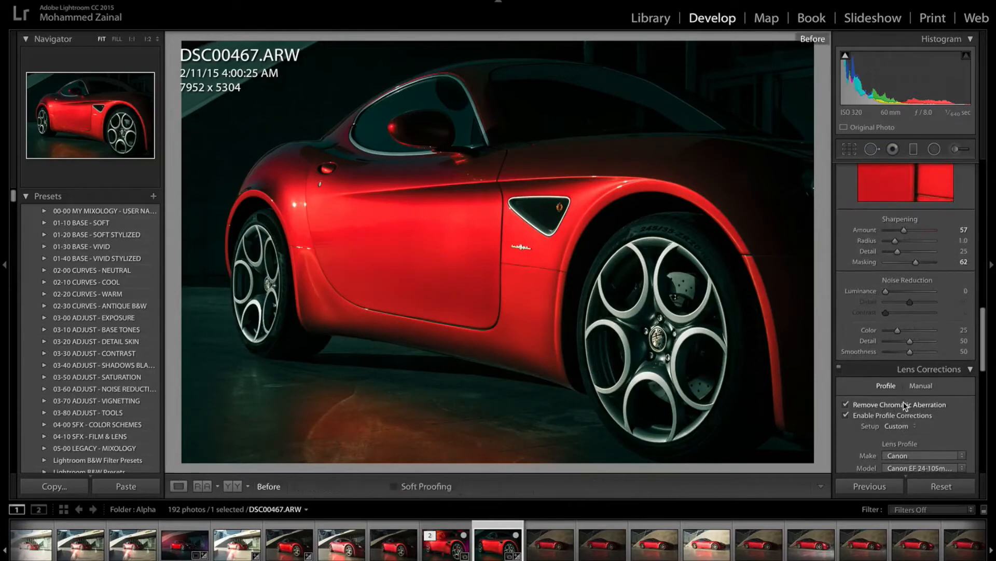
{"action": "key", "text": "backslash"}
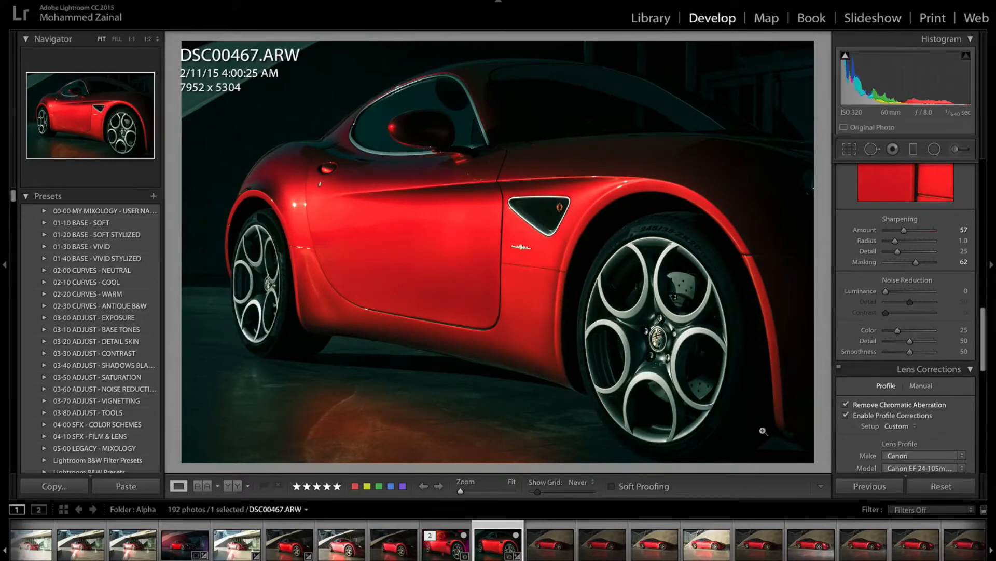
Step: Send DSC00467.ARW to Adobe Photoshop CC 2015.5 for editing
{"action": "right_click", "coordinate": [489, 551]}
{"action": "mouse_move", "coordinate": [559, 320]}
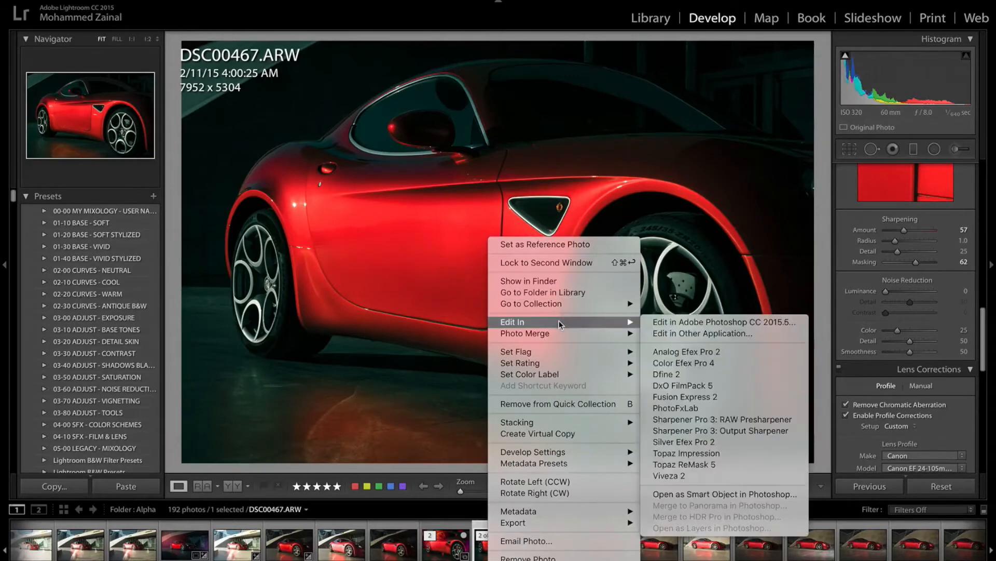
{"action": "left_click", "coordinate": [669, 325]}
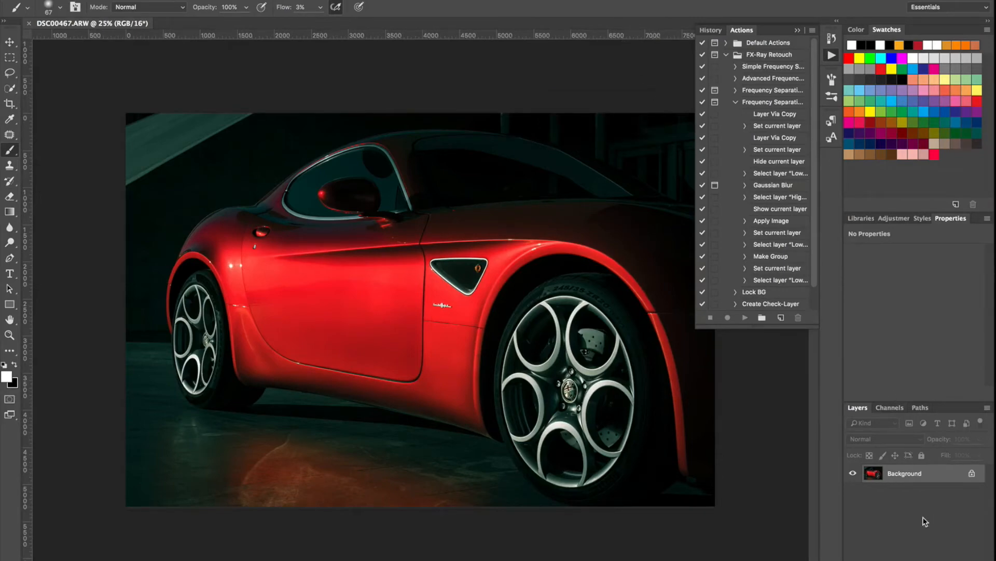
Step: Switch to Finder and browse from overlays-bundle-02 to the inner 75_Floating_Dust_Overlays image folder
{"action": "key", "text": "super+Tab"}
{"action": "key", "text": "super+Tab"}
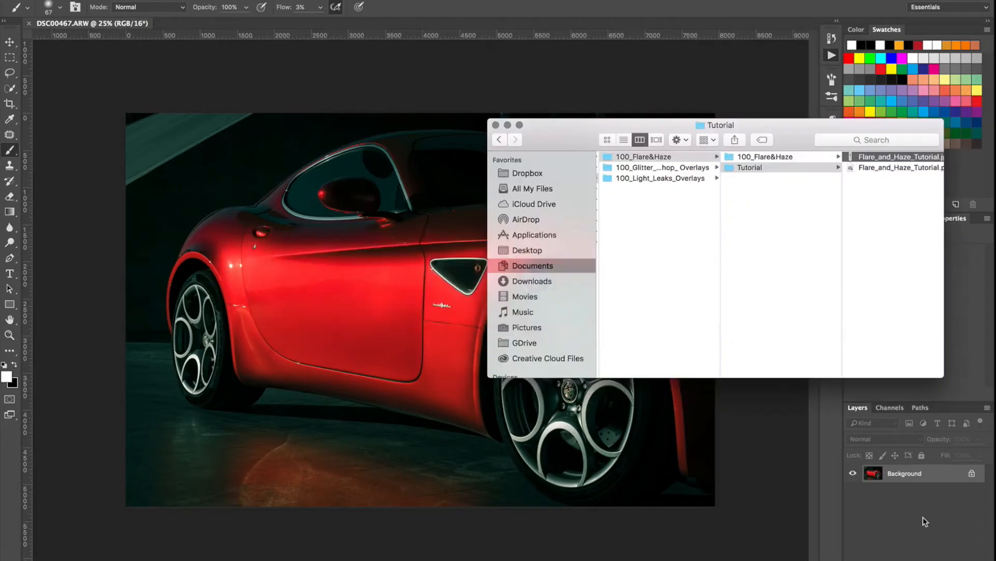
{"action": "scroll", "coordinate": [764, 320], "scroll_direction": "left", "scroll_amount": 5}
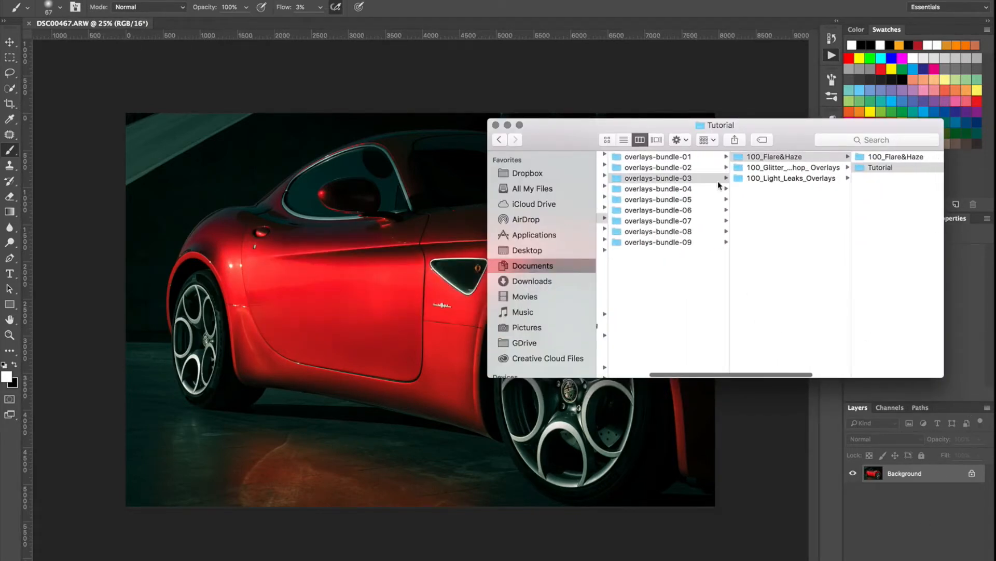
{"action": "left_click", "coordinate": [690, 168]}
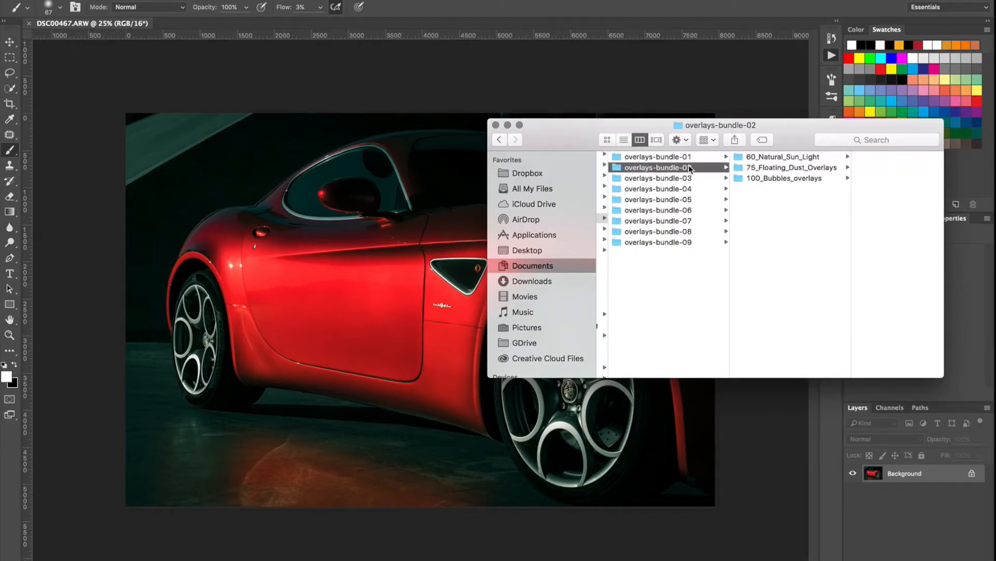
{"action": "left_click", "coordinate": [759, 168]}
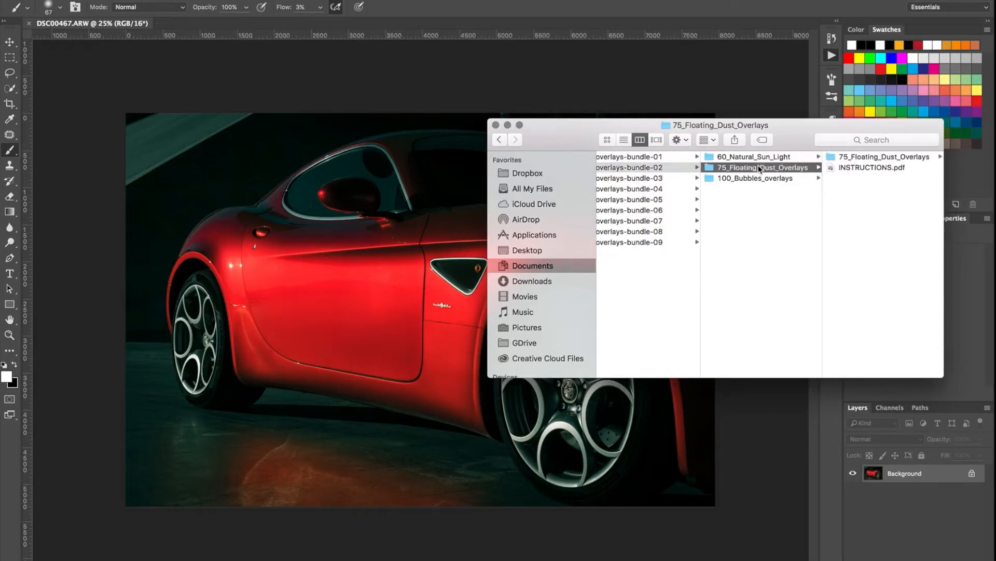
{"action": "left_click", "coordinate": [845, 157]}
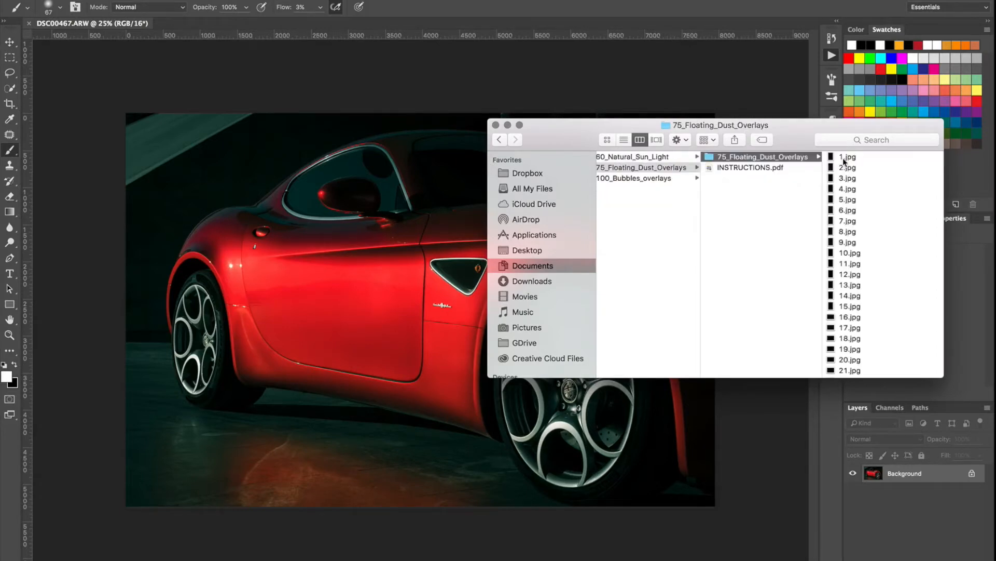
Step: Preview the dust overlays and place 18.jpg on the car photo in Photoshop
{"action": "scroll", "coordinate": [851, 202], "scroll_direction": "down", "scroll_amount": 5}
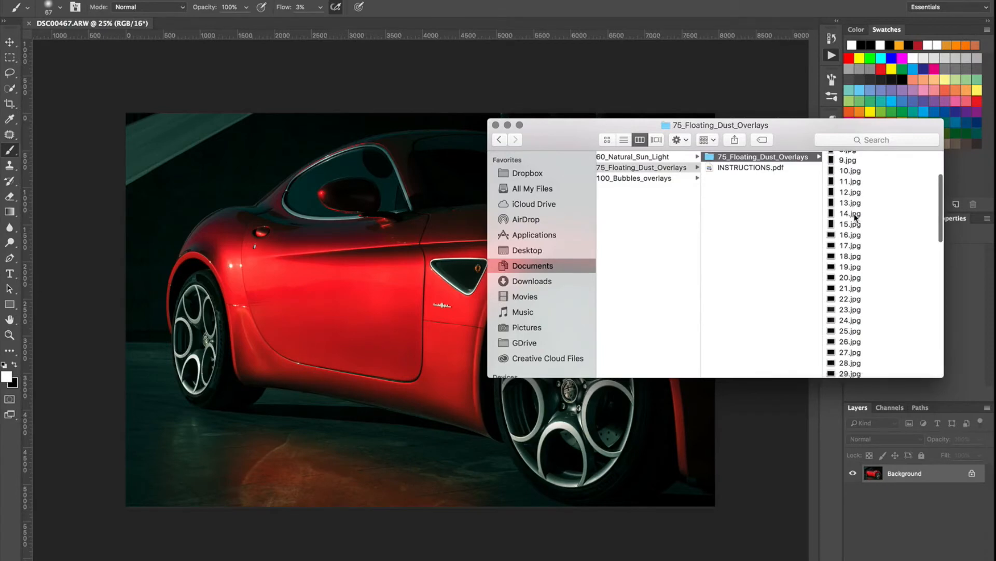
{"action": "left_click", "coordinate": [856, 213]}
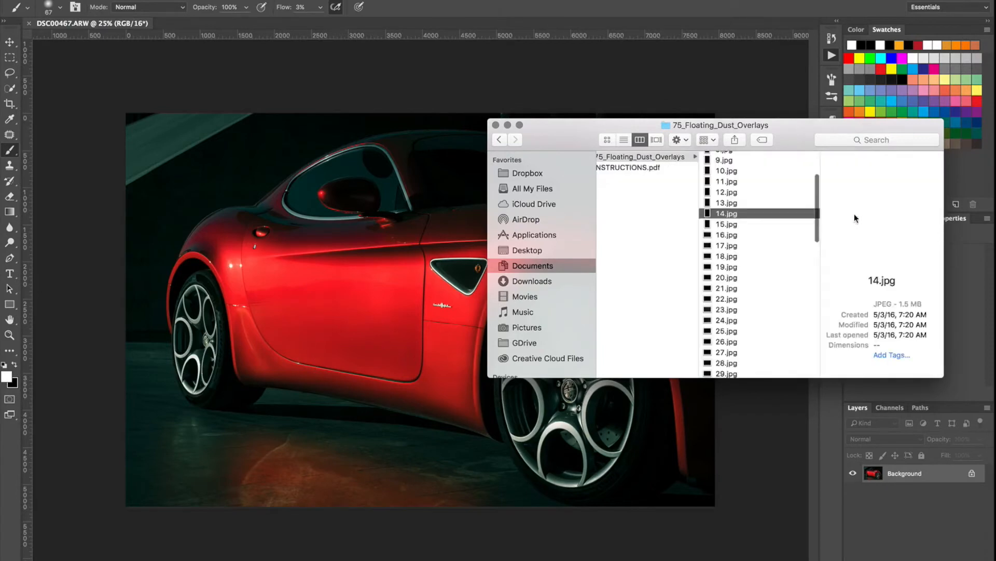
{"action": "left_click", "coordinate": [737, 257]}
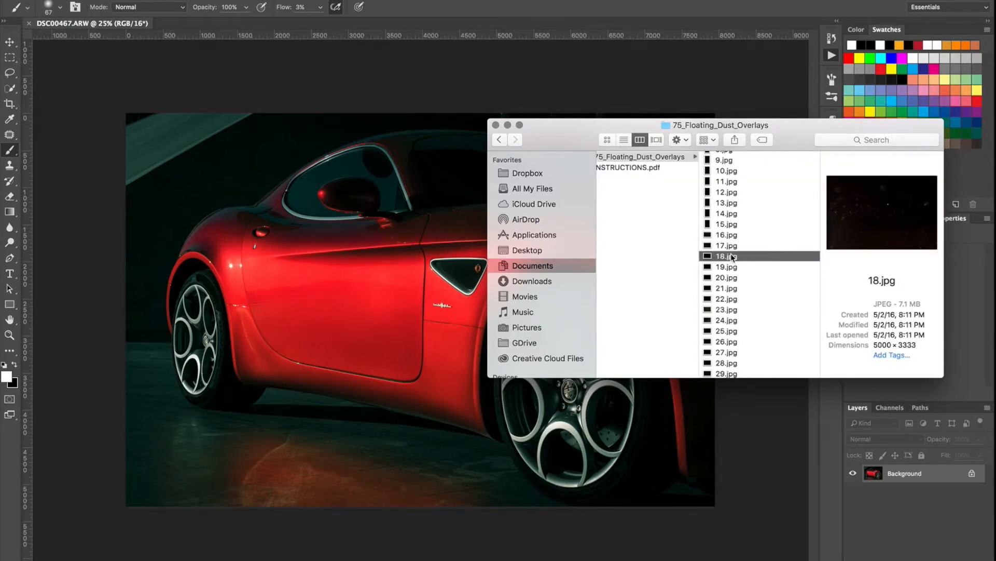
{"action": "left_click", "coordinate": [393, 278]}
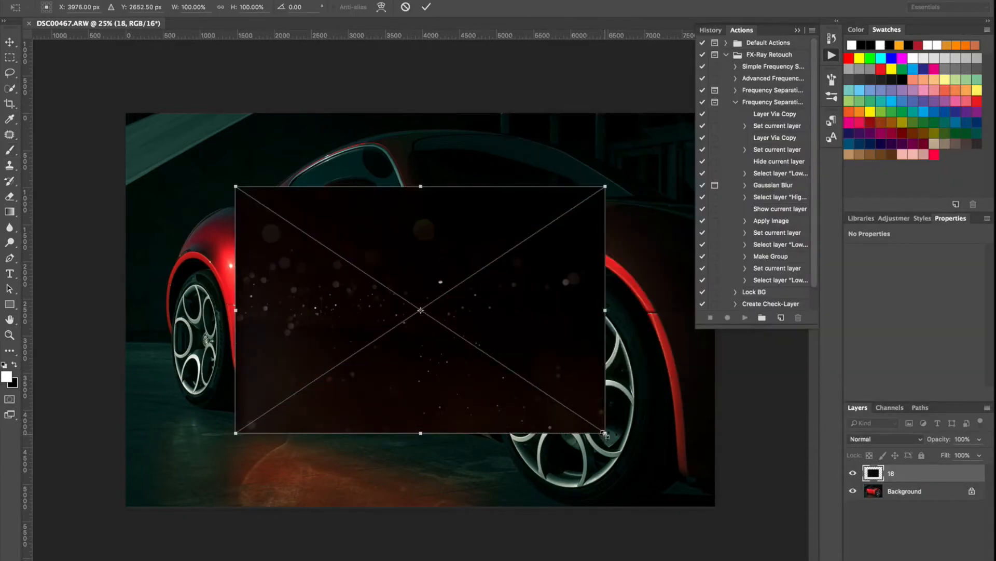
Step: Scale the dust overlay to about 160% so it covers the whole photo, and set its blend mode to Screen
{"action": "left_click_drag", "start_coordinate": [605, 433], "coordinate": [702, 532]}
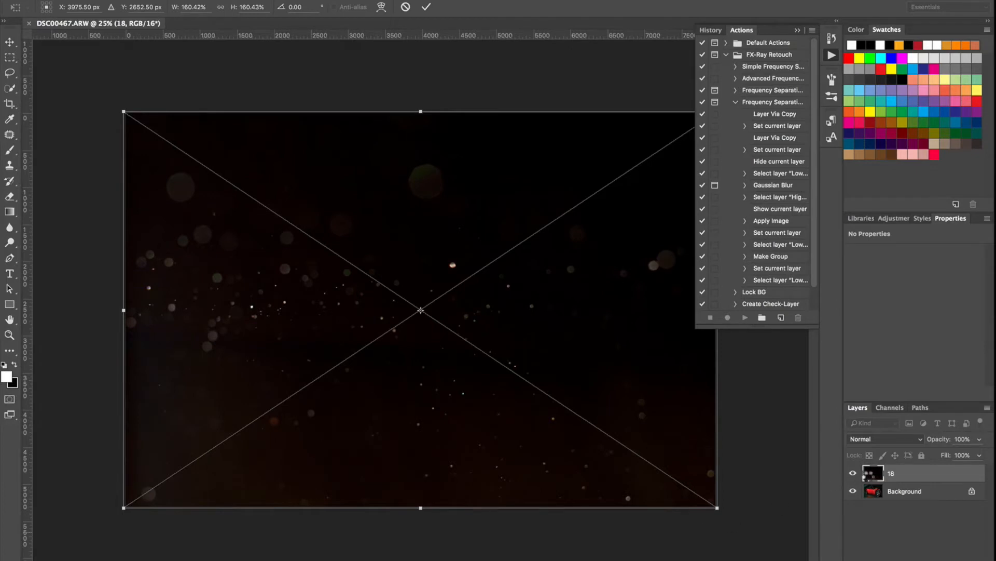
{"action": "key", "text": "Return"}
{"action": "left_click", "coordinate": [892, 437]}
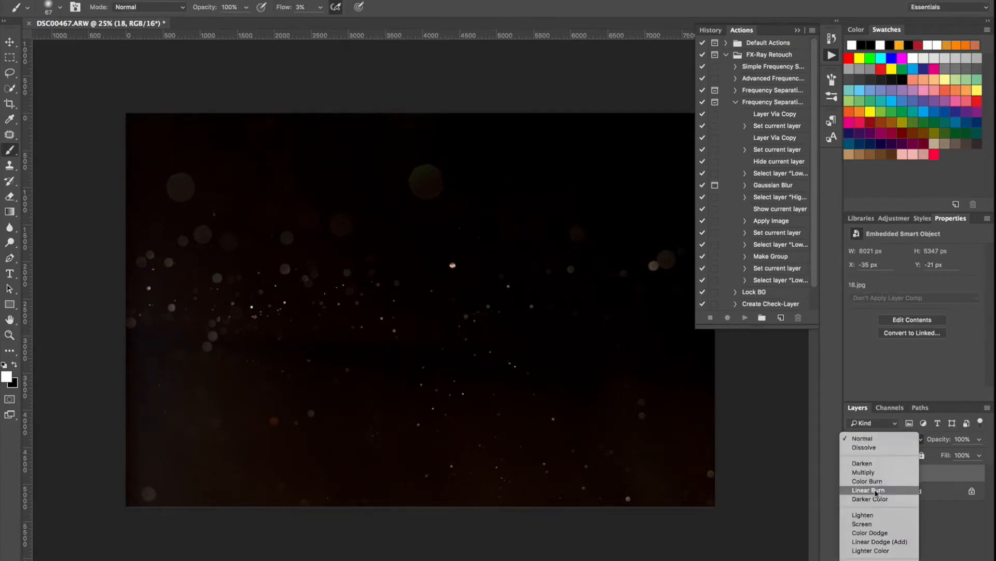
{"action": "scroll", "coordinate": [875, 493], "scroll_direction": "down", "scroll_amount": 2}
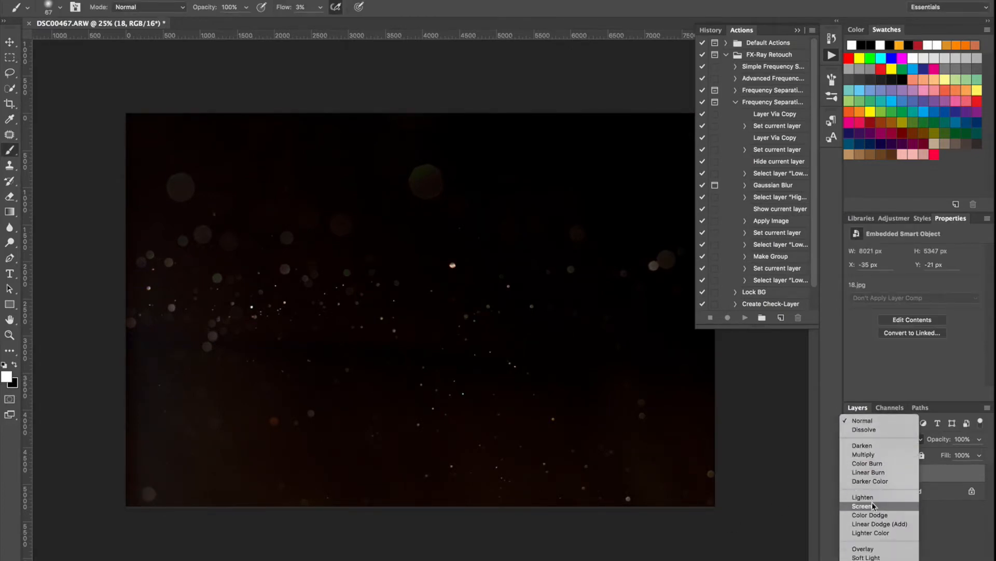
{"action": "left_click", "coordinate": [872, 505]}
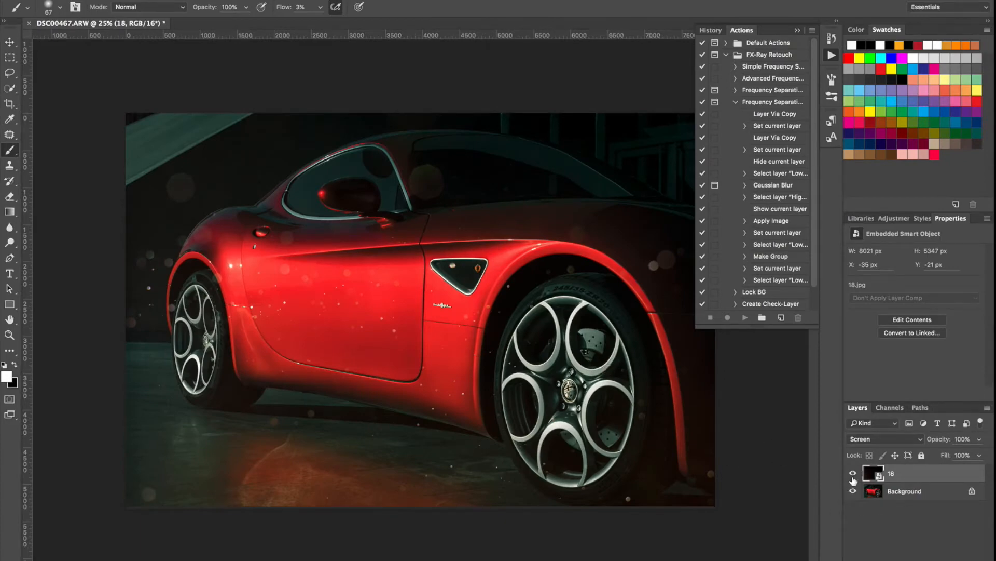
Step: Toggle the visibility of layer 18 repeatedly to compare the photo with and without the dust
{"action": "left_click", "coordinate": [853, 474]}
{"action": "left_click", "coordinate": [853, 474]}
{"action": "left_click", "coordinate": [853, 474]}
{"action": "left_click", "coordinate": [852, 473]}
{"action": "left_click", "coordinate": [852, 474]}
{"action": "left_click", "coordinate": [853, 473]}
Step: Add a Levels adjustment clipped to dust layer 18 and set its shadow input level to 5
{"action": "left_click", "coordinate": [922, 560]}
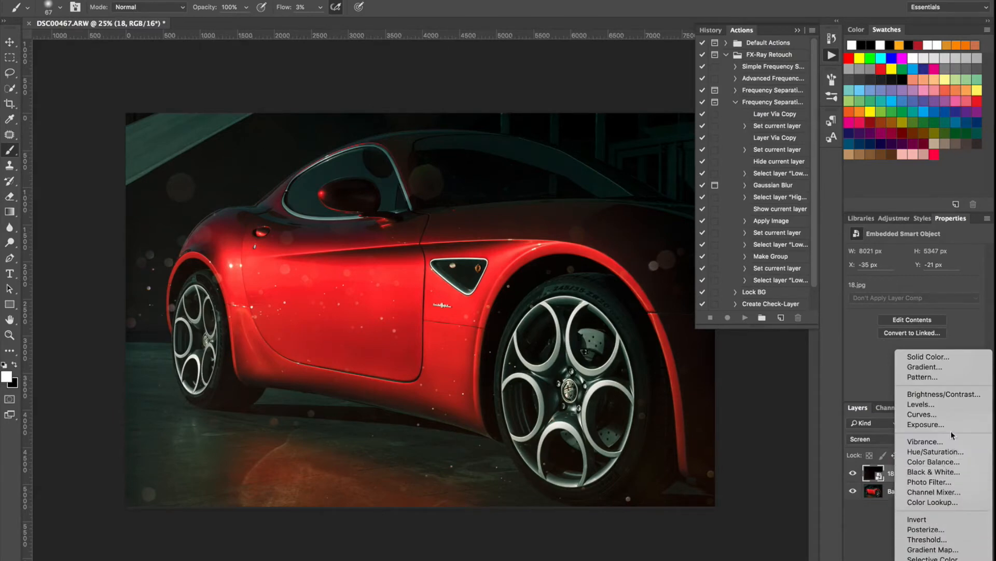
{"action": "left_click", "coordinate": [952, 404]}
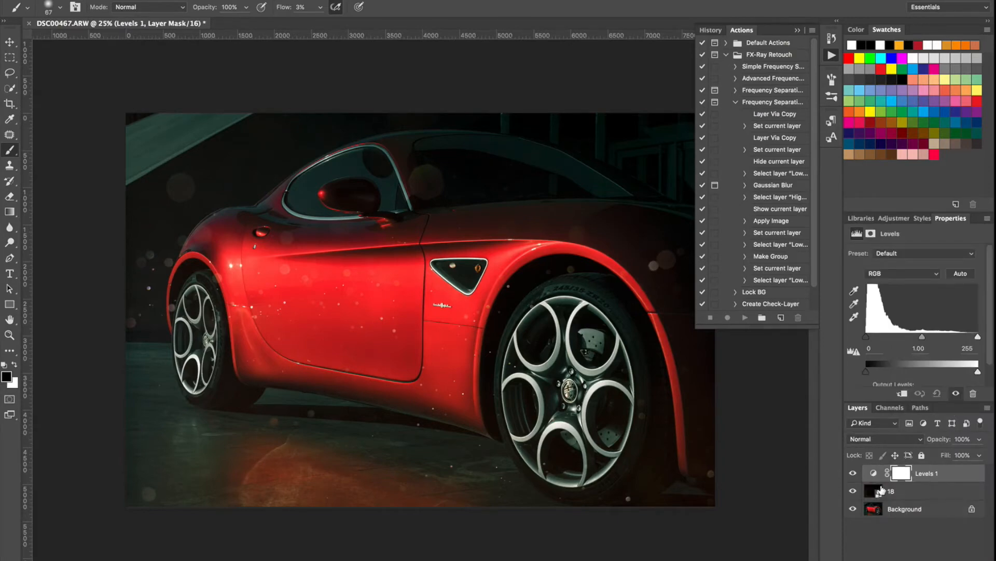
{"action": "left_click", "coordinate": [876, 482], "text": "alt"}
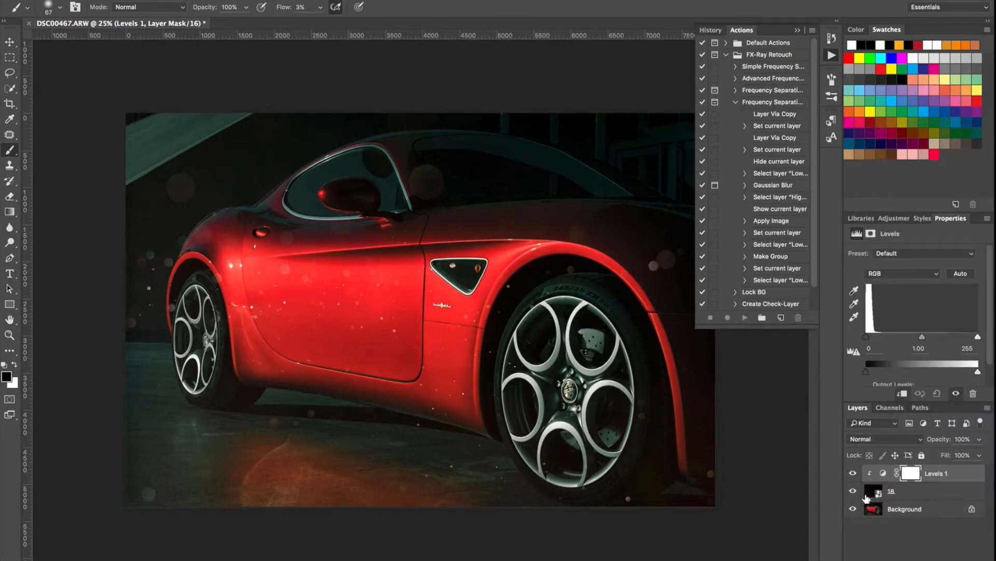
{"action": "left_click", "coordinate": [876, 495]}
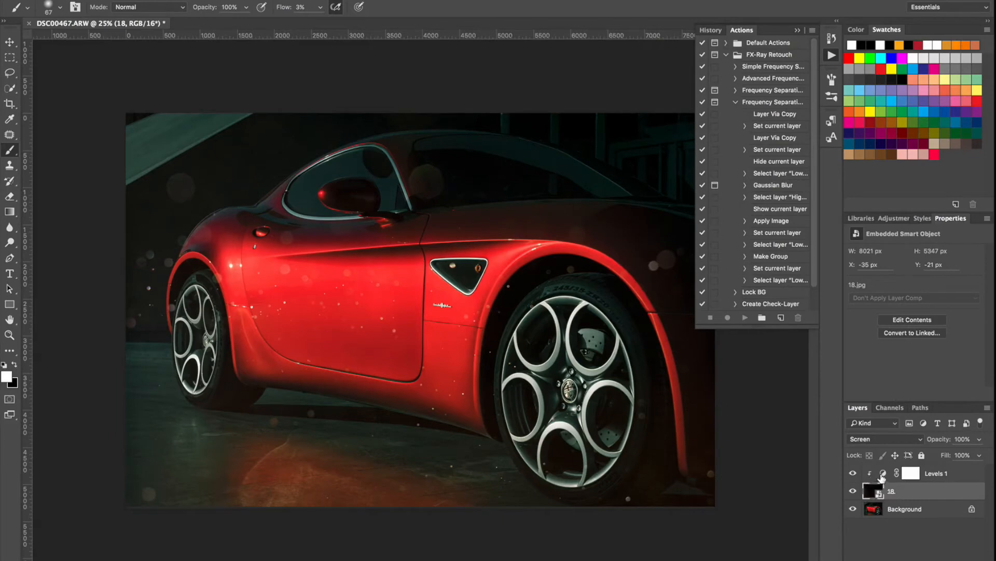
{"action": "left_click", "coordinate": [881, 473]}
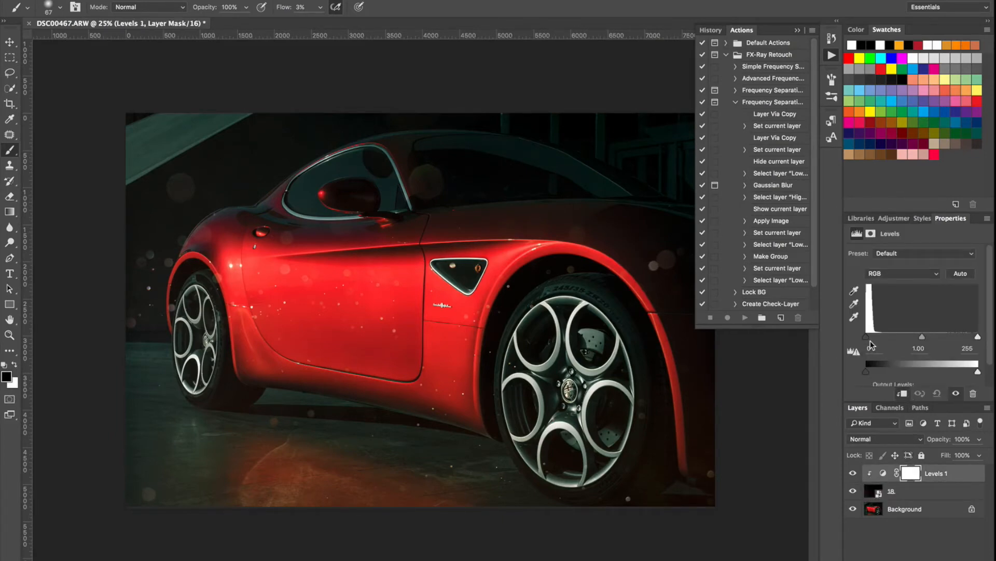
{"action": "mouse_move", "coordinate": [867, 337]}
{"action": "left_mouse_down"}
{"action": "mouse_move", "coordinate": [858, 340]}
{"action": "mouse_move", "coordinate": [869, 338]}
{"action": "left_mouse_up"}
{"action": "left_click_drag", "start_coordinate": [864, 335], "coordinate": [870, 336]}
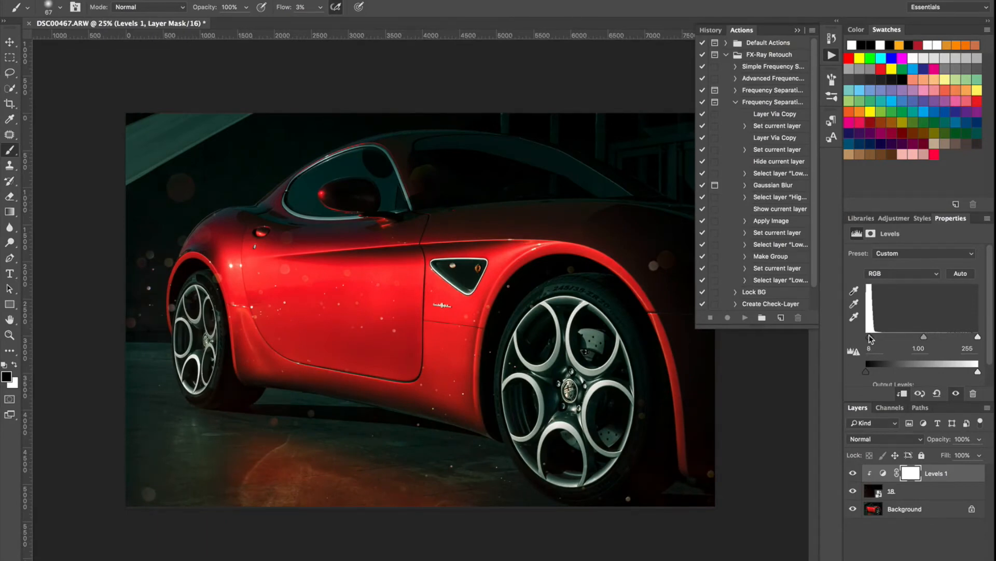
{"action": "mouse_move", "coordinate": [871, 338]}
{"action": "left_mouse_down"}
{"action": "mouse_move", "coordinate": [902, 341]}
{"action": "mouse_move", "coordinate": [867, 349]}
{"action": "left_mouse_up"}
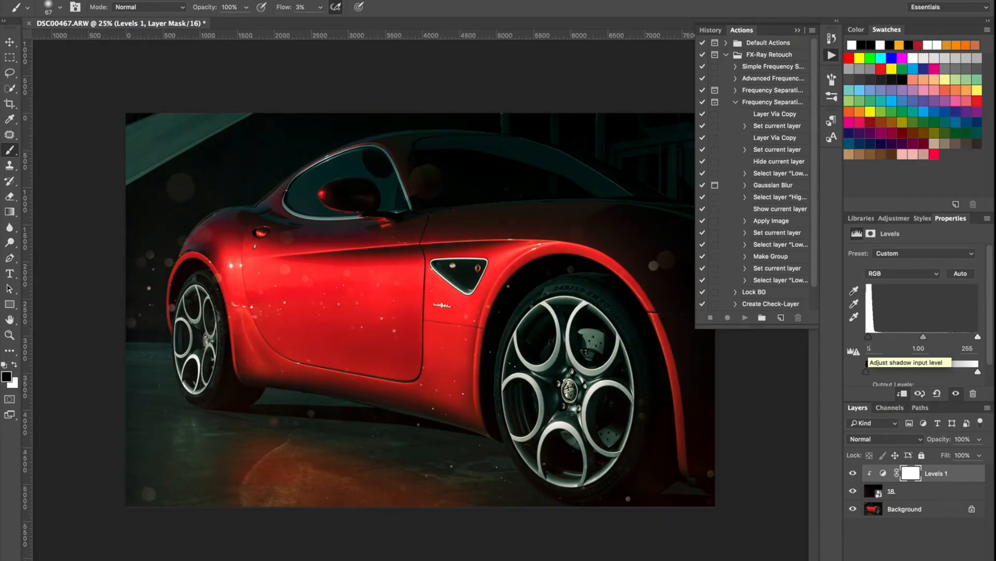
Step: Clip a Hue/Saturation adjustment to the dust layer and colorize it with hue 16 and saturation 37
{"action": "left_click", "coordinate": [920, 559]}
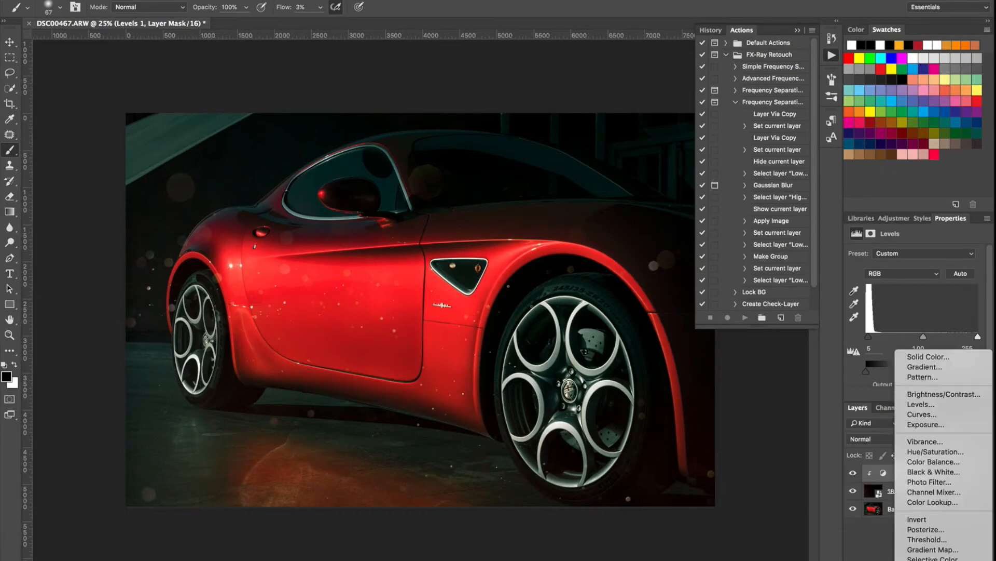
{"action": "left_click", "coordinate": [942, 452]}
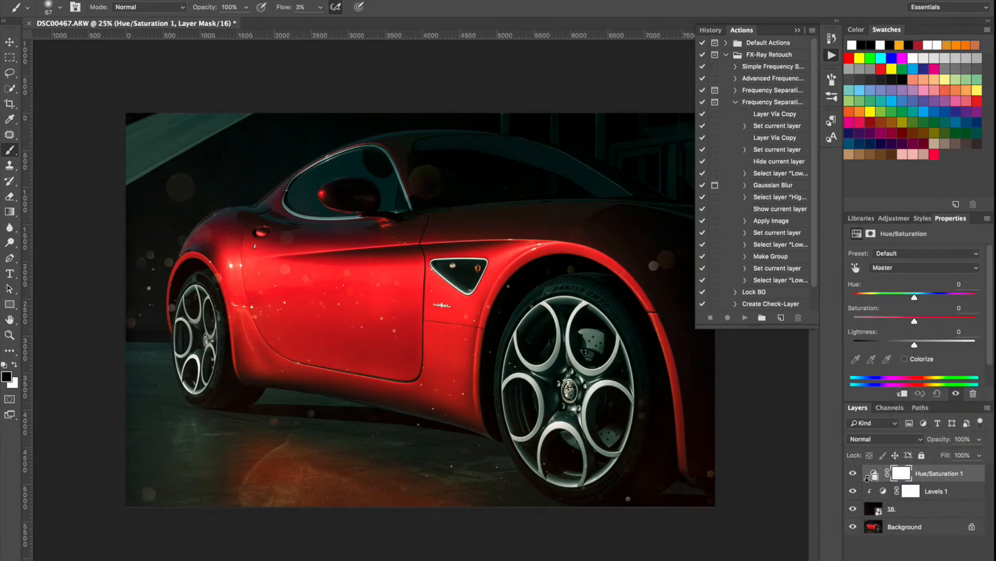
{"action": "left_click", "coordinate": [869, 482], "text": "alt"}
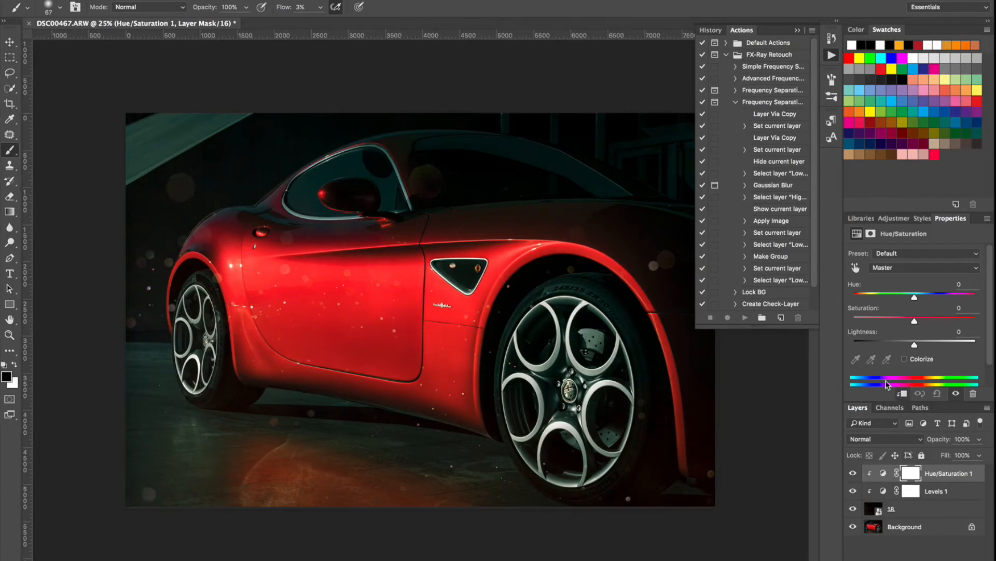
{"action": "left_click", "coordinate": [905, 359]}
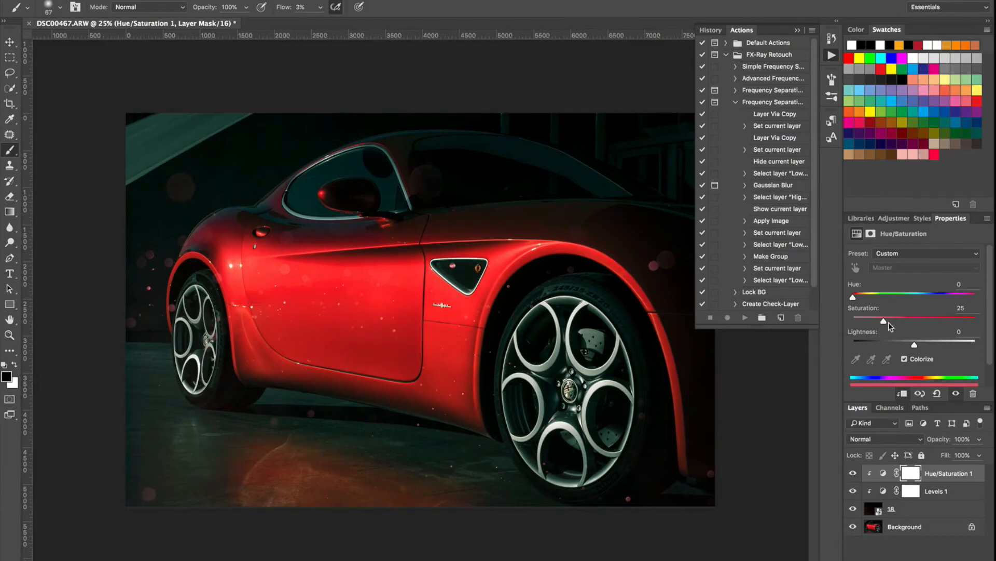
{"action": "left_click_drag", "start_coordinate": [853, 297], "coordinate": [897, 324]}
Step: Switch to Finder and browse to the 1_Red_Petals folder inside Red_Petals_Photo_Overlays in overlays-bundle-08
{"action": "left_click", "coordinate": [66, 553]}
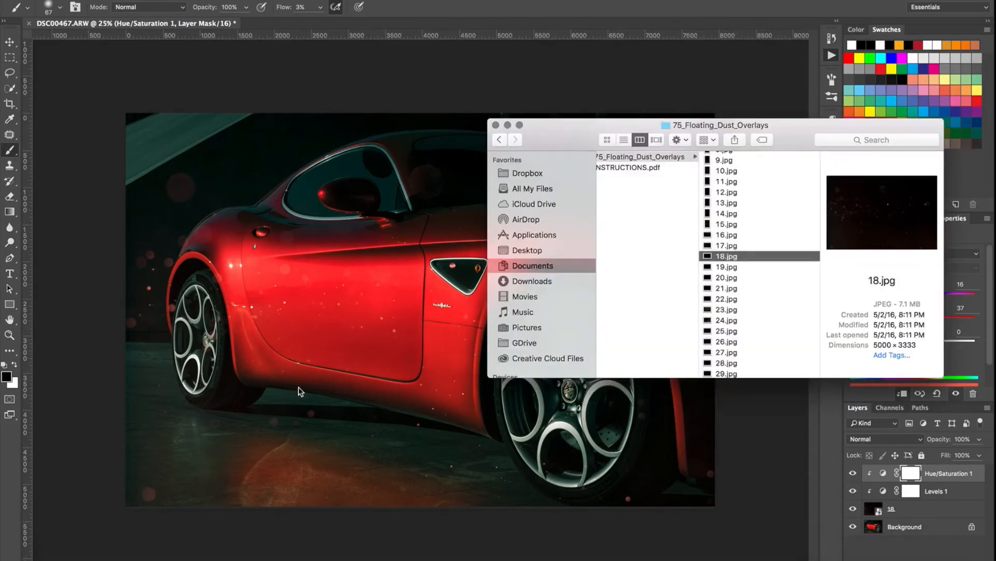
{"action": "scroll", "coordinate": [689, 255], "scroll_direction": "left", "scroll_amount": 1}
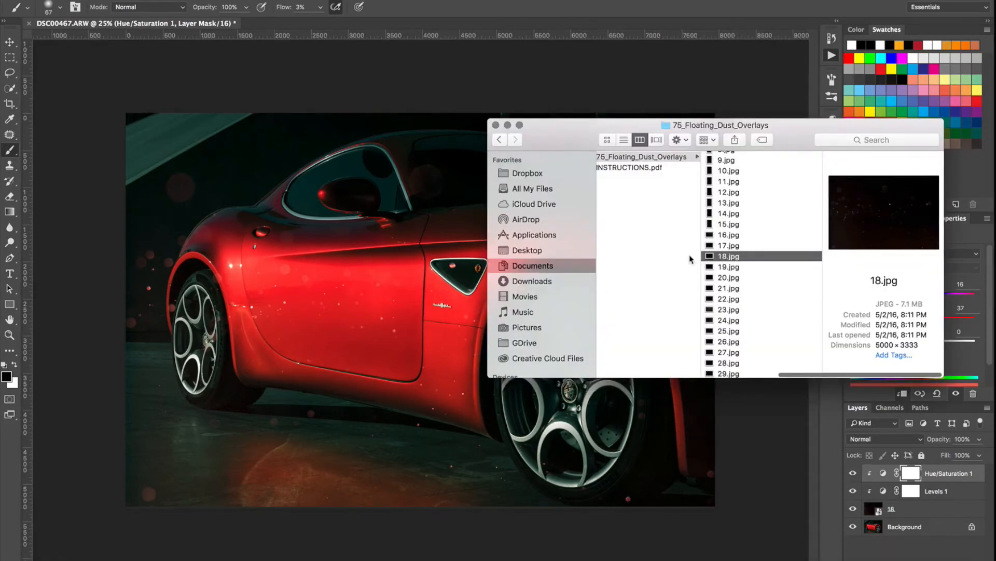
{"action": "scroll", "coordinate": [690, 254], "scroll_direction": "left", "scroll_amount": 5}
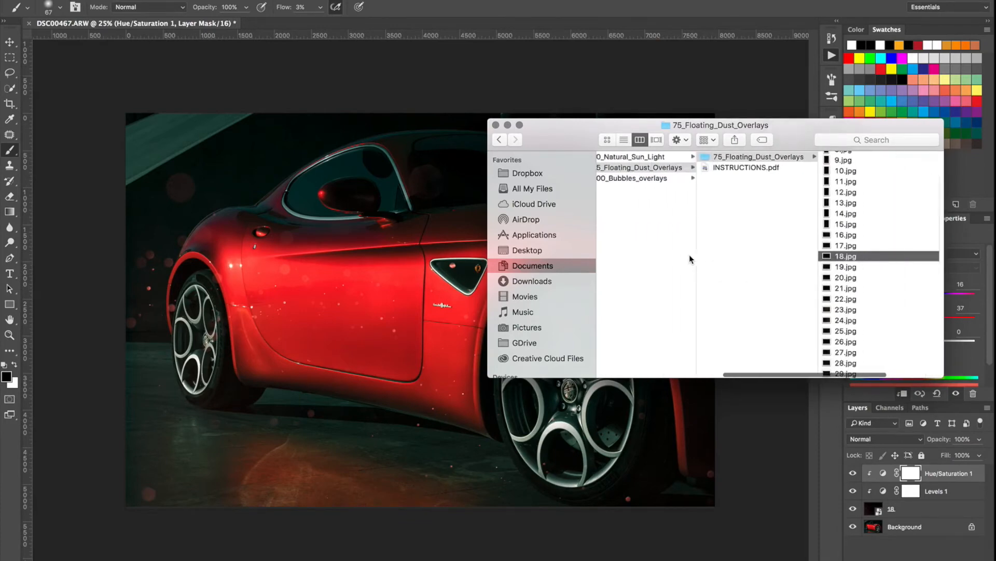
{"action": "scroll", "coordinate": [696, 244], "scroll_direction": "right", "scroll_amount": 2}
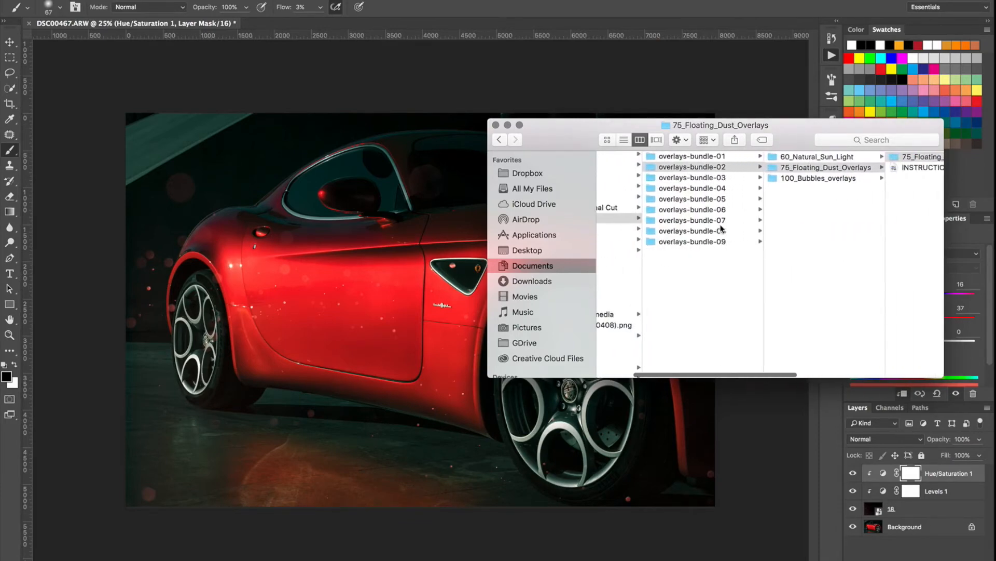
{"action": "left_click", "coordinate": [709, 233]}
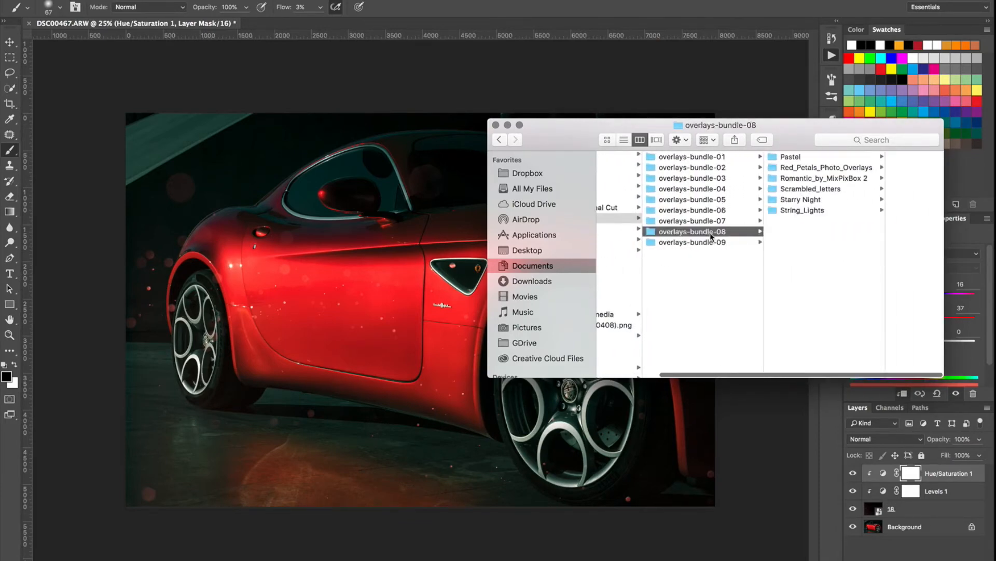
{"action": "left_click", "coordinate": [813, 168]}
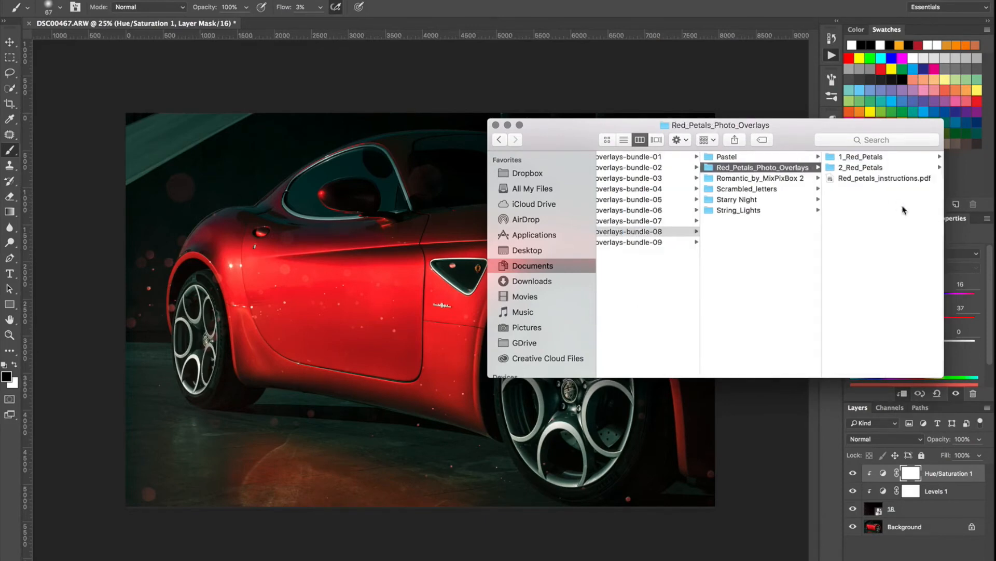
{"action": "left_click", "coordinate": [877, 158]}
Step: Place the petal overlay 3.png on the car photo in Photoshop and scale it to about 261% so it covers the whole image
{"action": "left_click", "coordinate": [852, 178]}
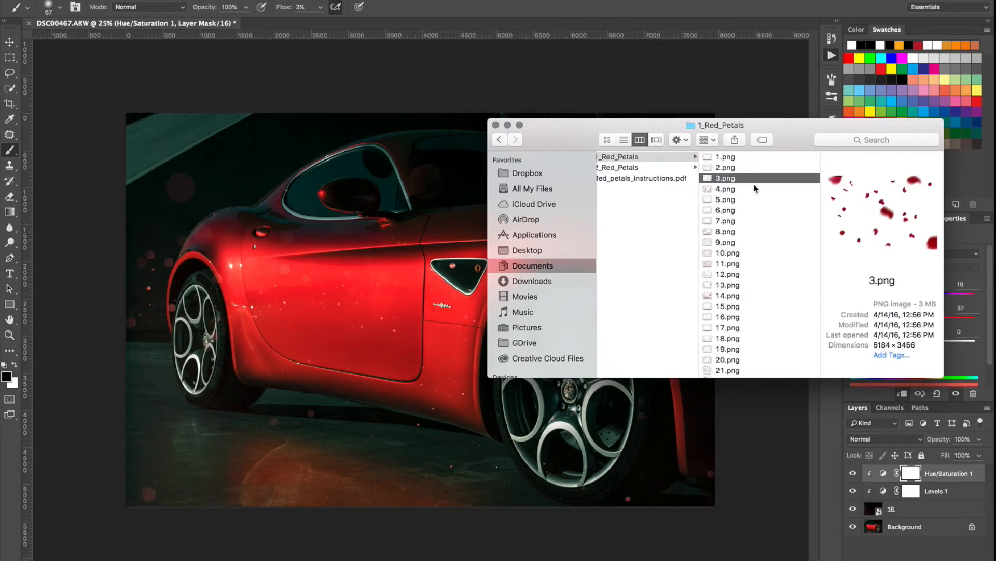
{"action": "key", "text": "space"}
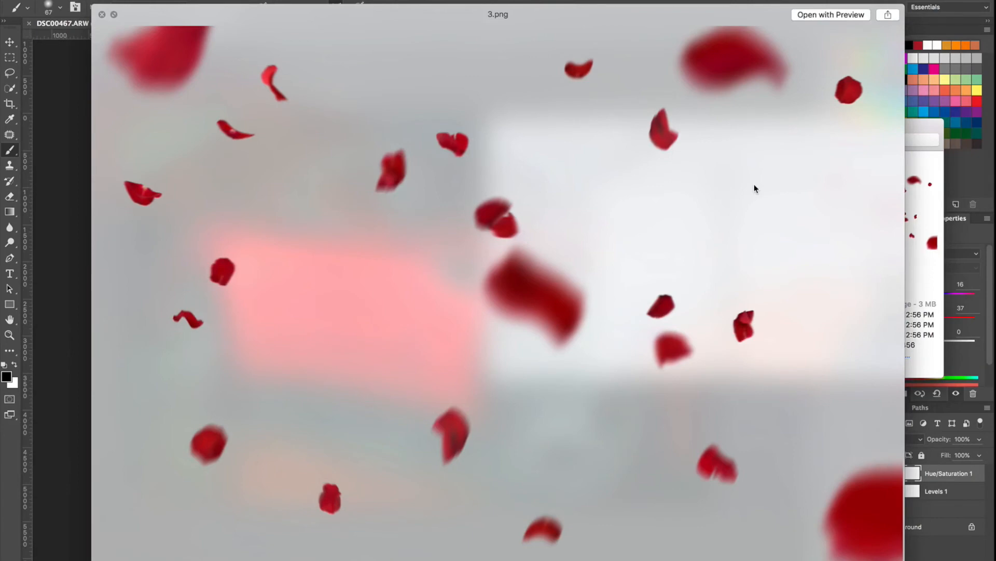
{"action": "key", "text": "space"}
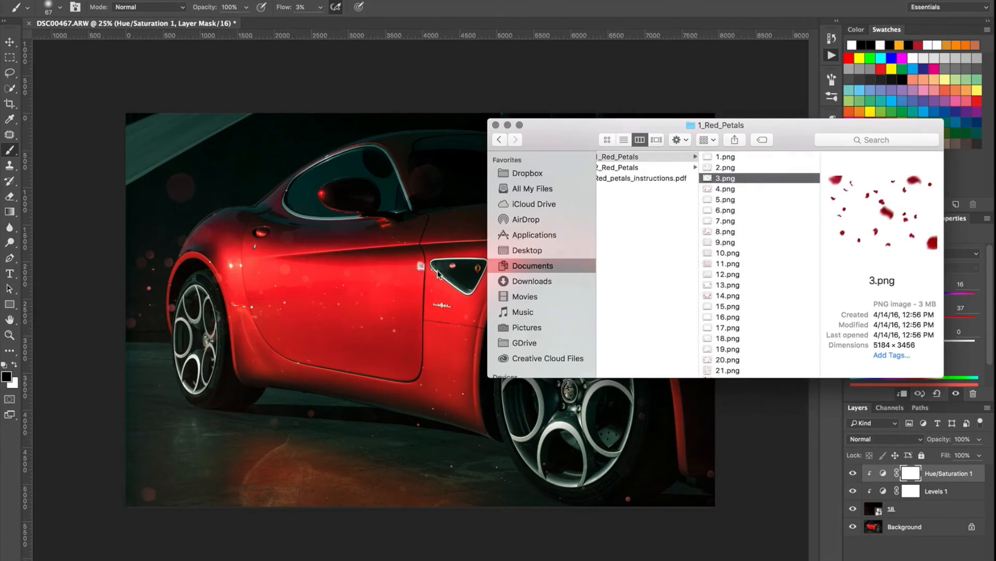
{"action": "left_click_drag", "start_coordinate": [438, 273], "coordinate": [435, 273]}
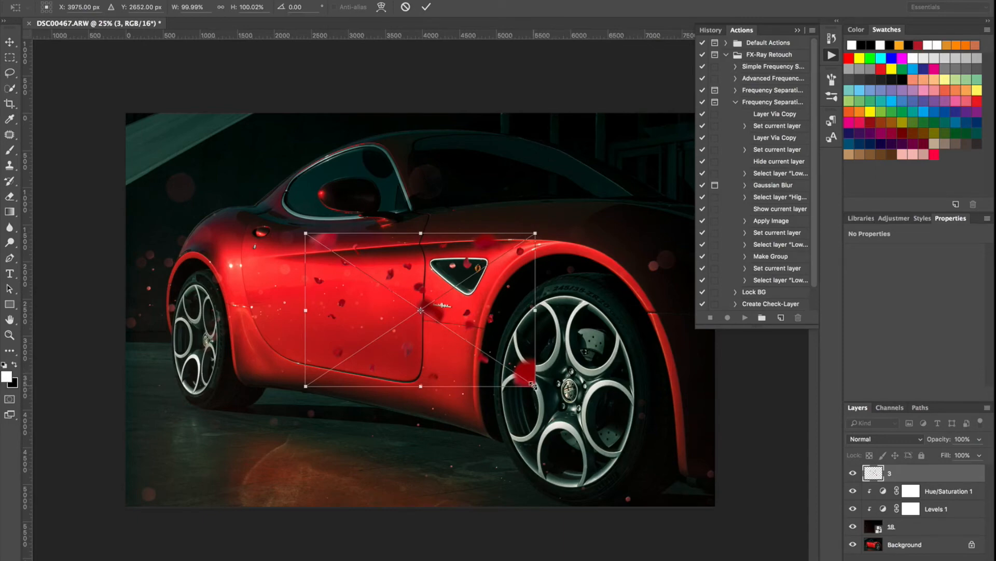
{"action": "left_click_drag", "start_coordinate": [535, 385], "coordinate": [697, 543]}
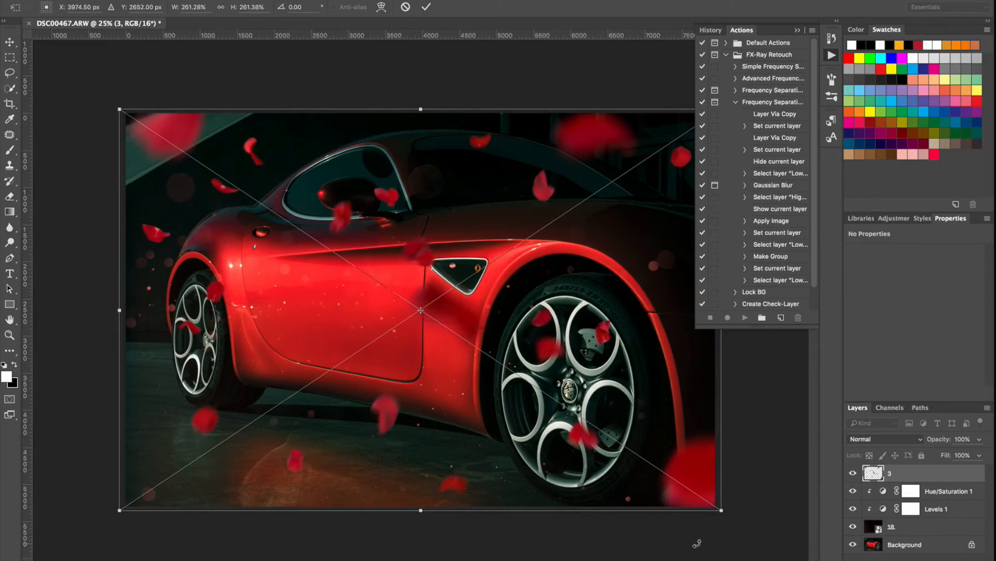
{"action": "key", "text": "Return"}
{"action": "key", "text": "b"}
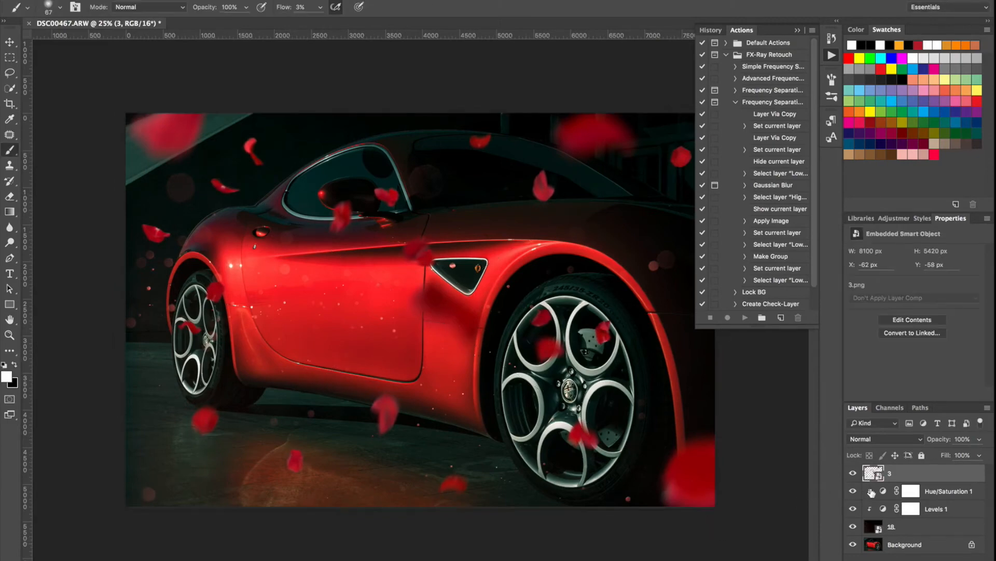
Step: Clip a Curves adjustment to petal layer 3, darken its shadows and slightly lift its highlights, comparing with the adjustment hidden and shown
{"action": "left_click", "coordinate": [921, 560]}
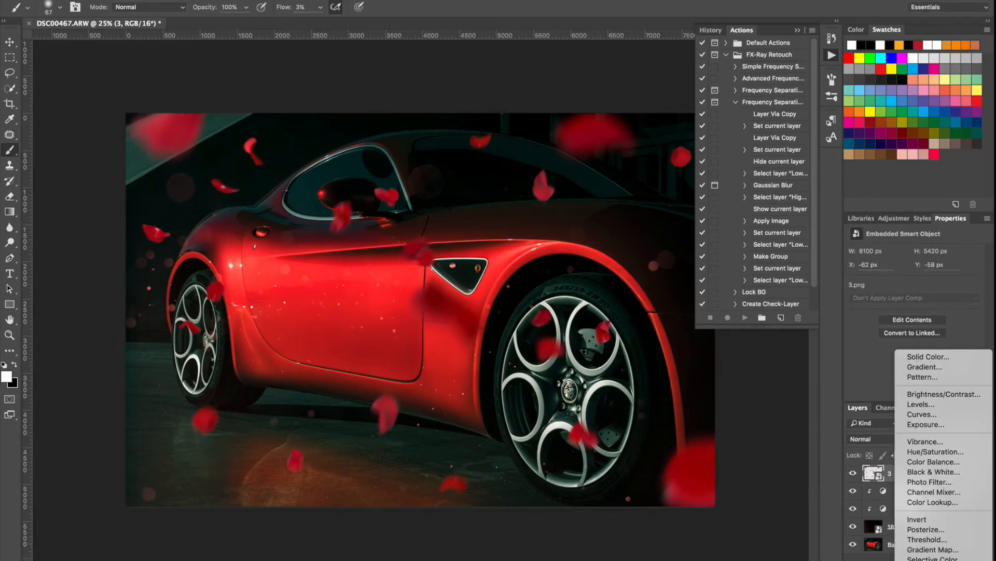
{"action": "left_click", "coordinate": [943, 418]}
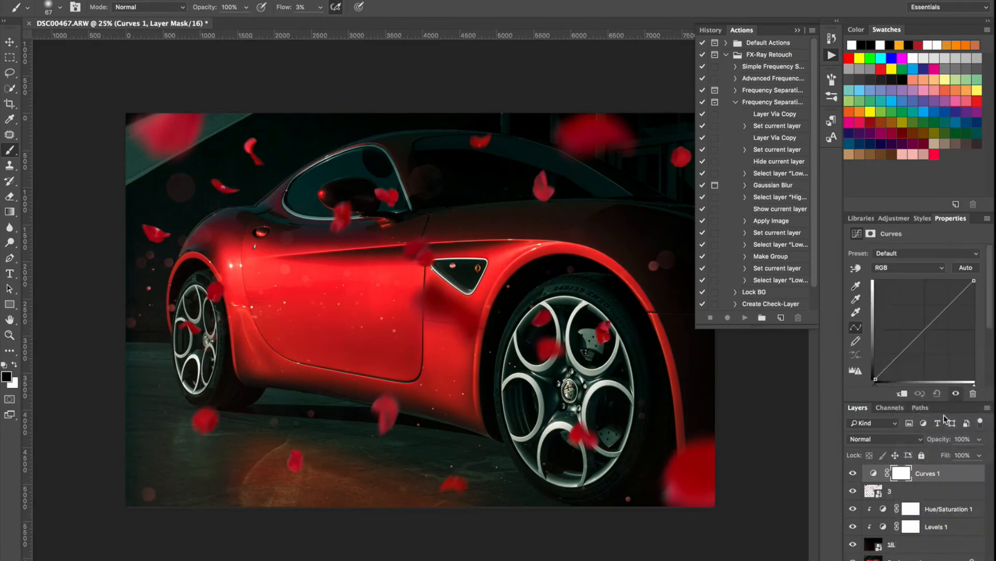
{"action": "left_click", "coordinate": [877, 481], "text": "alt"}
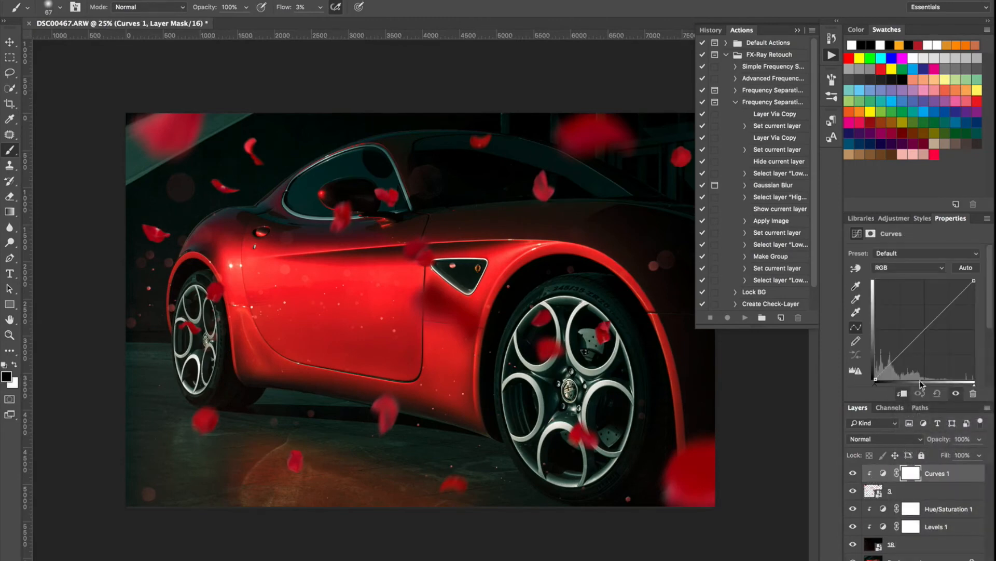
{"action": "left_click", "coordinate": [895, 361]}
{"action": "left_click_drag", "start_coordinate": [895, 361], "coordinate": [895, 364]}
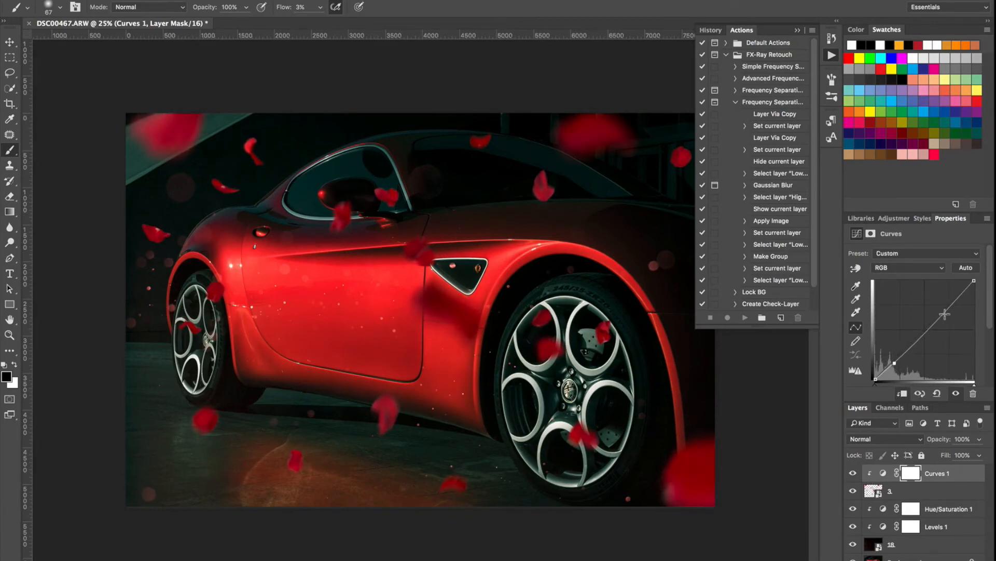
{"action": "left_click", "coordinate": [954, 299]}
{"action": "left_click", "coordinate": [853, 473]}
{"action": "left_click", "coordinate": [853, 473]}
{"action": "left_click", "coordinate": [853, 473]}
{"action": "left_click", "coordinate": [852, 474]}
Step: Switch to Finder and browse to the inner 100_Flare&Haze folder in overlays-bundle-03
{"action": "key", "text": "super+Tab"}
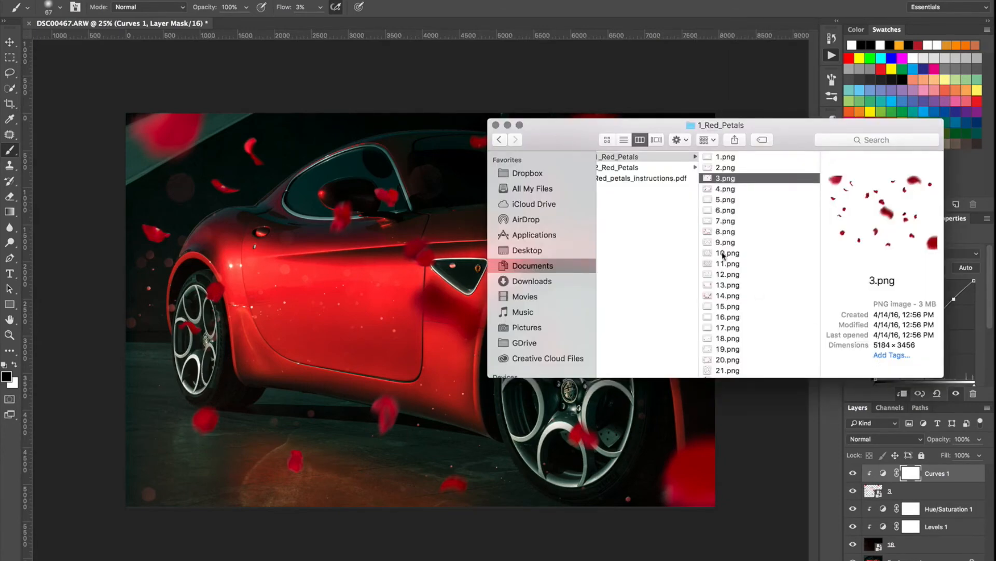
{"action": "scroll", "coordinate": [672, 258], "scroll_direction": "left", "scroll_amount": 3}
{"action": "scroll", "coordinate": [672, 257], "scroll_direction": "left", "scroll_amount": 5}
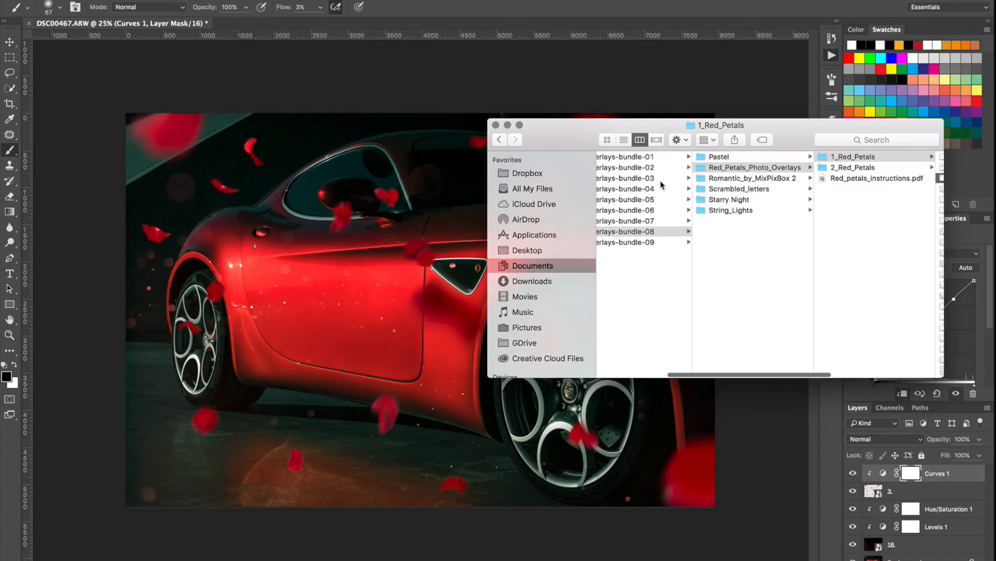
{"action": "left_click", "coordinate": [661, 179]}
{"action": "left_click", "coordinate": [800, 156]}
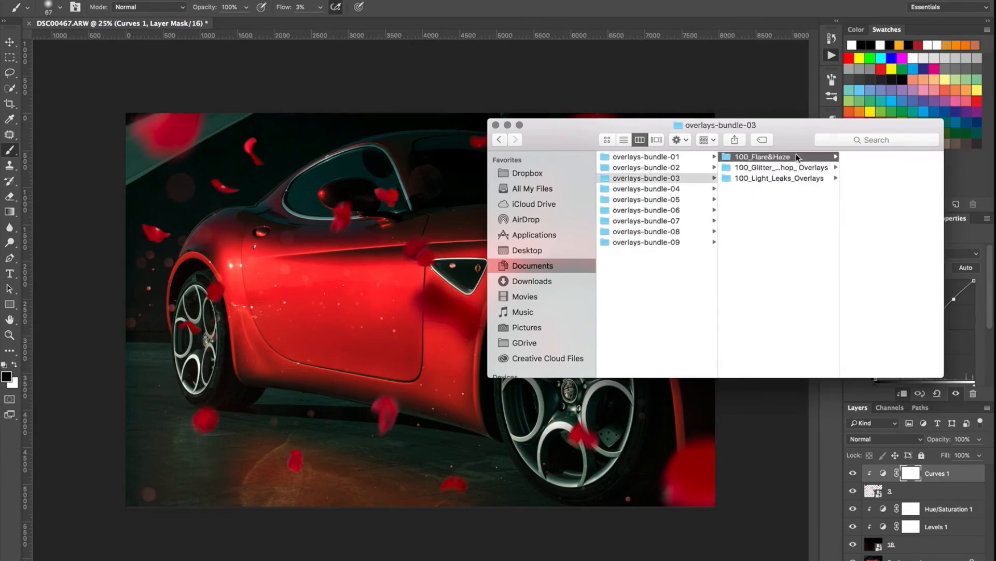
{"action": "left_click", "coordinate": [851, 157]}
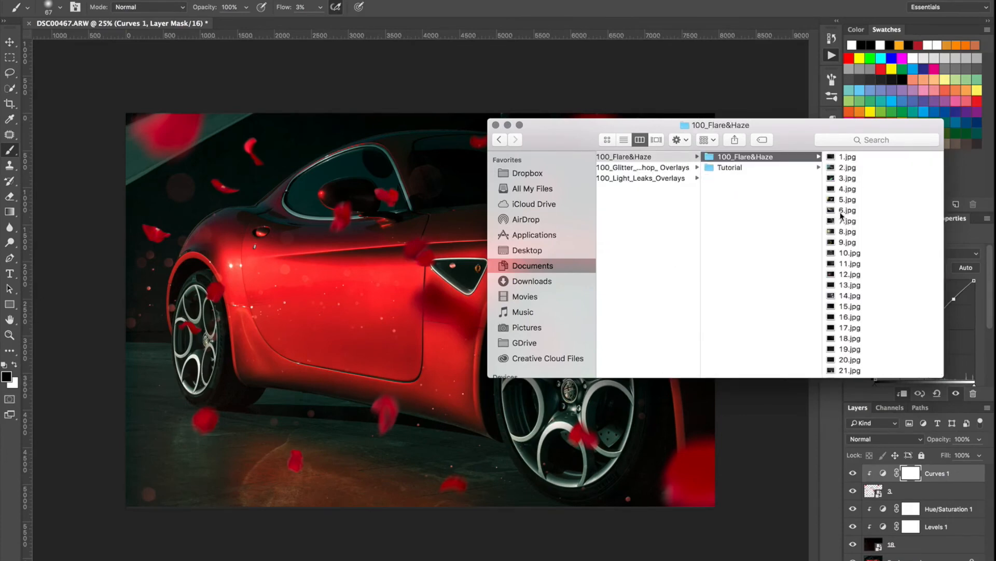
Step: Preview the overlays from 16.jpg through 25.jpg in the 100_Flare&Haze folder at full size
{"action": "scroll", "coordinate": [842, 217], "scroll_direction": "down", "scroll_amount": 5}
{"action": "scroll", "coordinate": [842, 217], "scroll_direction": "up", "scroll_amount": 2}
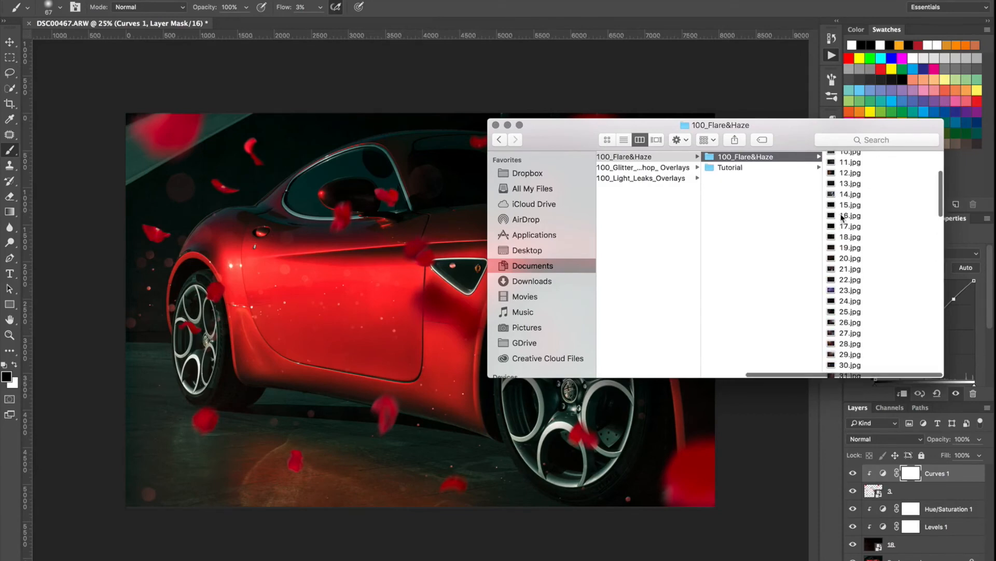
{"action": "left_click", "coordinate": [842, 216]}
{"action": "key", "text": "space"}
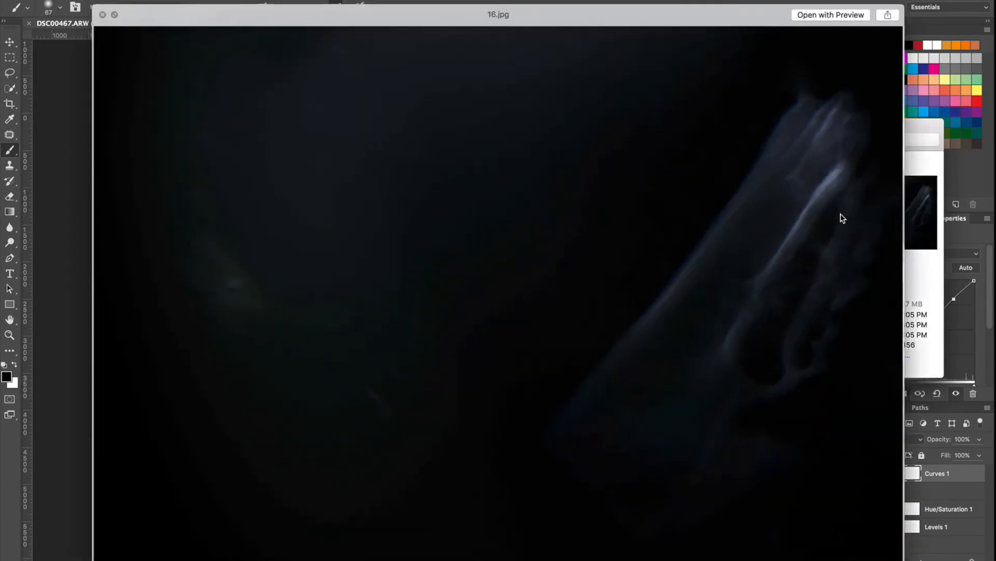
{"action": "key", "text": "Down"}
{"action": "key", "text": "Down"}
{"action": "key", "text": "Down"}
{"action": "key", "text": "Down"}
{"action": "key", "text": "Down"}
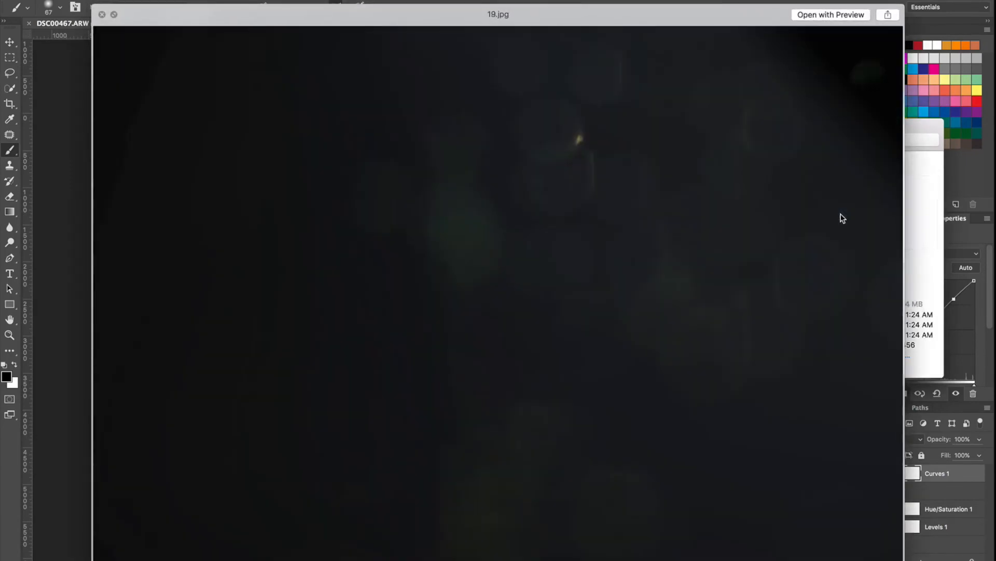
{"action": "key", "text": "Down"}
{"action": "key", "text": "Down"}
{"action": "key", "text": "Down"}
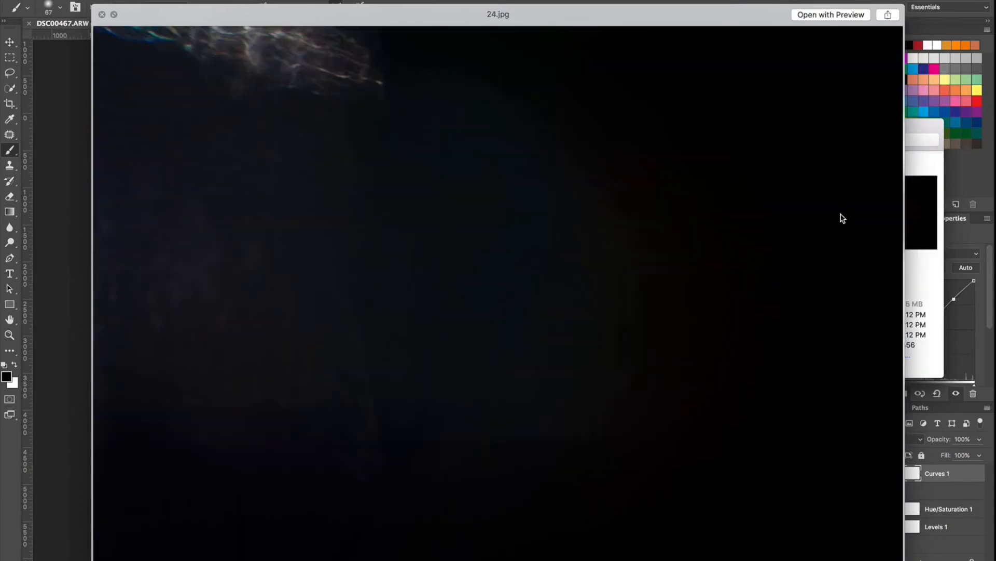
{"action": "key", "text": "Down"}
{"action": "key", "text": "space"}
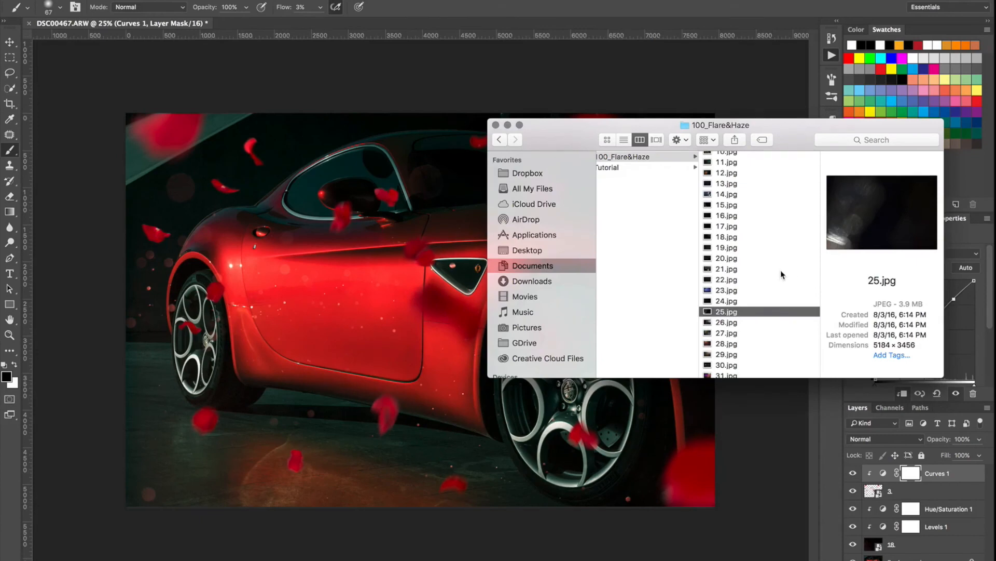
Step: Look further down the 100_Flare&Haze folder and preview the coloured haze overlay 44.jpg at full size
{"action": "scroll", "coordinate": [781, 274], "scroll_direction": "down", "scroll_amount": 5}
{"action": "left_click", "coordinate": [722, 304]}
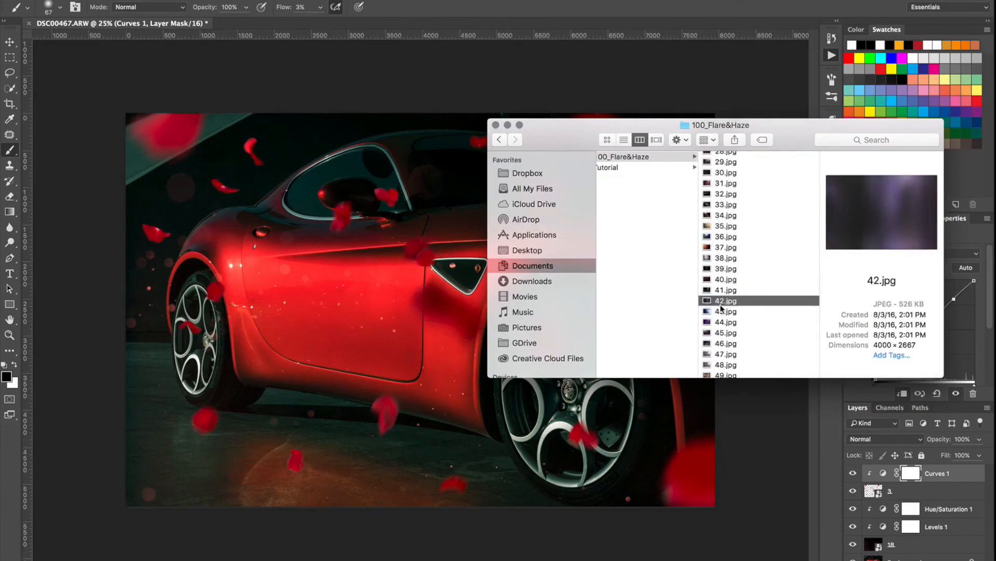
{"action": "key", "text": "Down"}
{"action": "key", "text": "Down"}
{"action": "key", "text": "space"}
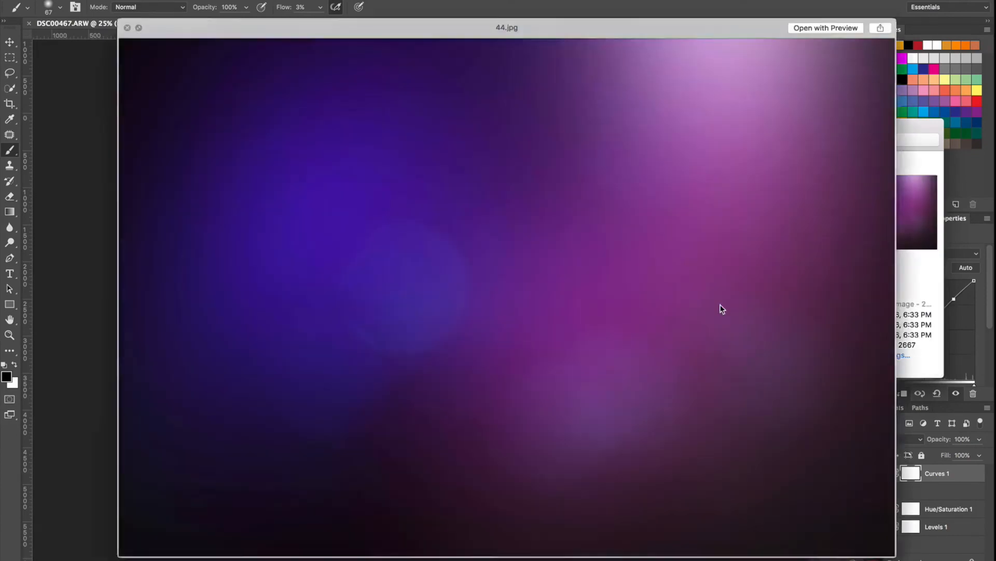
{"action": "key", "text": "space"}
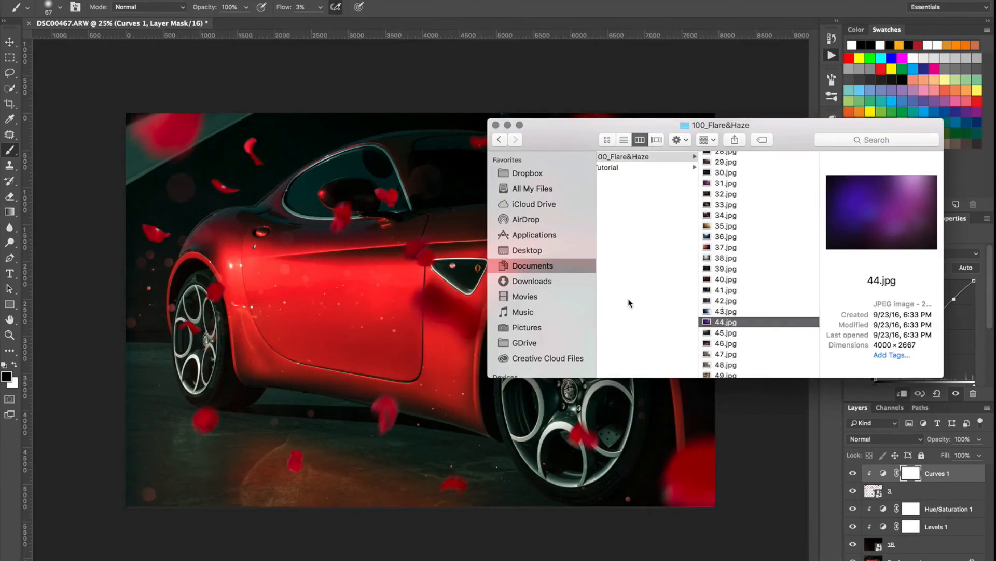
Step: Browse to the inner 100_Light_Leaks_Overlays folder and look through its images around 44.jpg
{"action": "scroll", "coordinate": [629, 303], "scroll_direction": "left", "scroll_amount": 5}
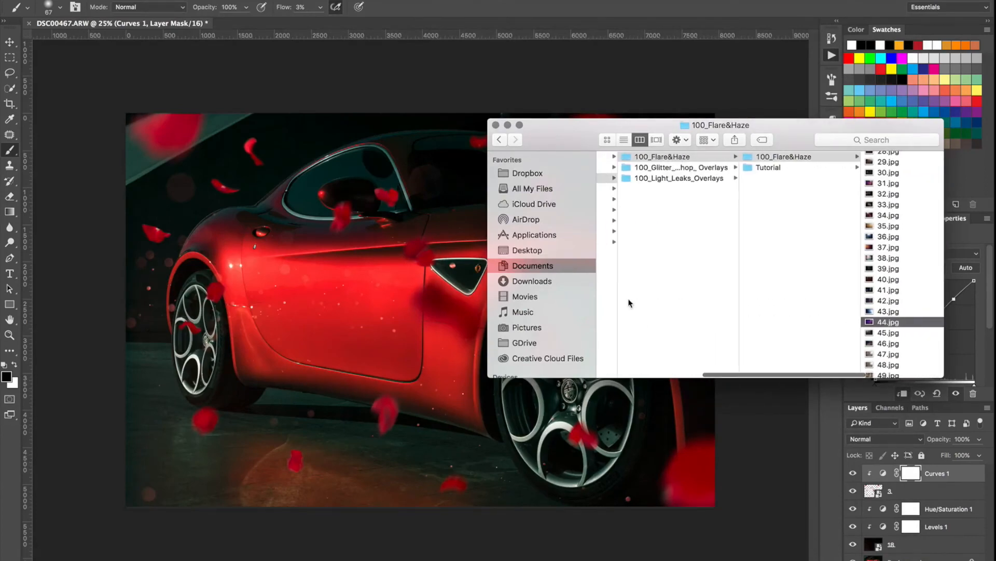
{"action": "left_click", "coordinate": [680, 178]}
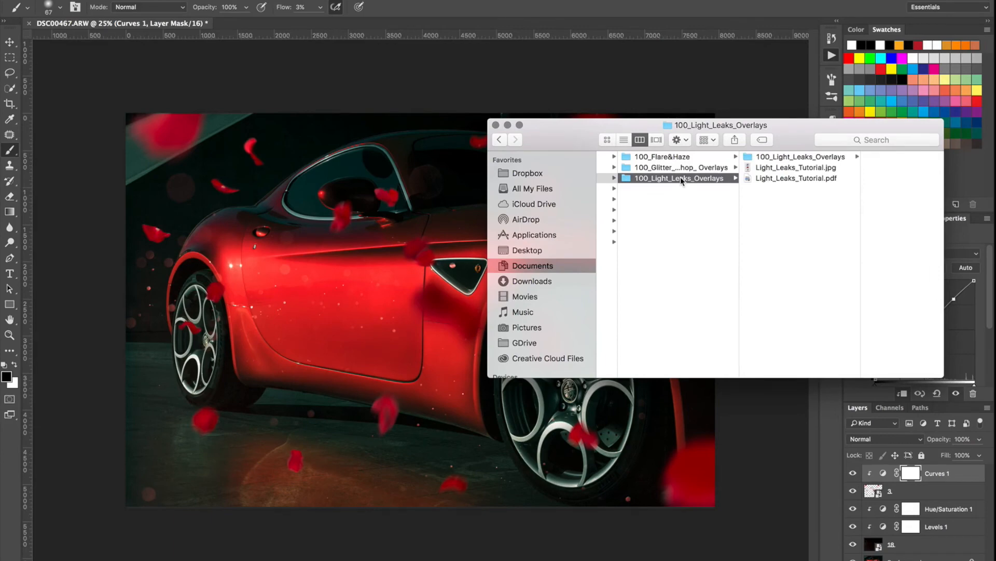
{"action": "left_click", "coordinate": [804, 157]}
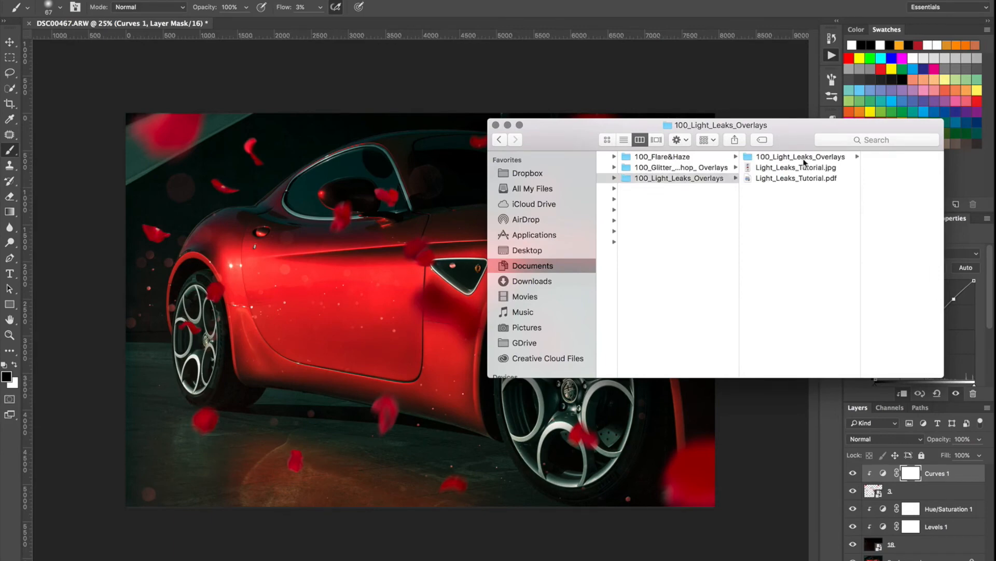
{"action": "scroll", "coordinate": [872, 255], "scroll_direction": "down", "scroll_amount": 10}
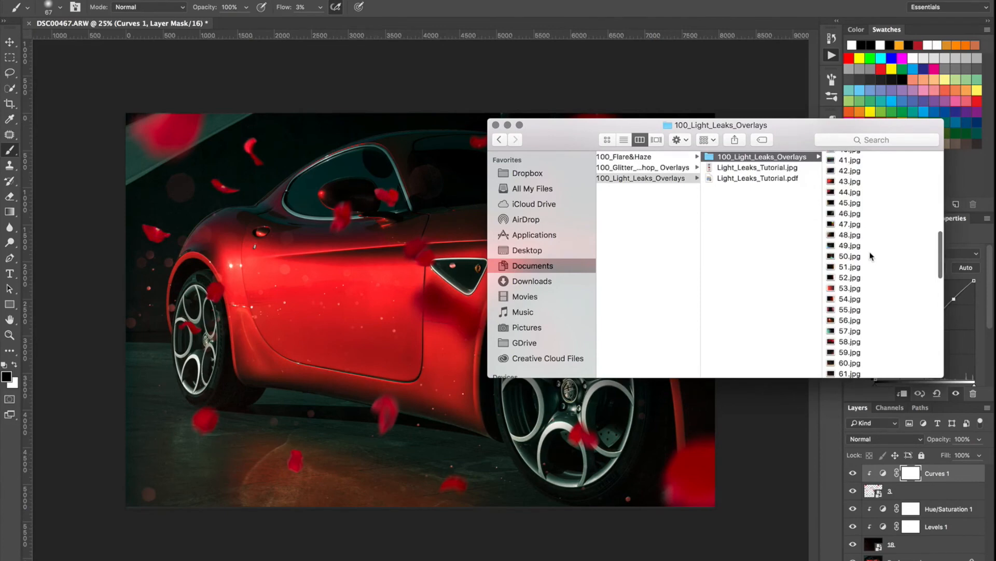
{"action": "scroll", "coordinate": [866, 242], "scroll_direction": "up", "scroll_amount": 2}
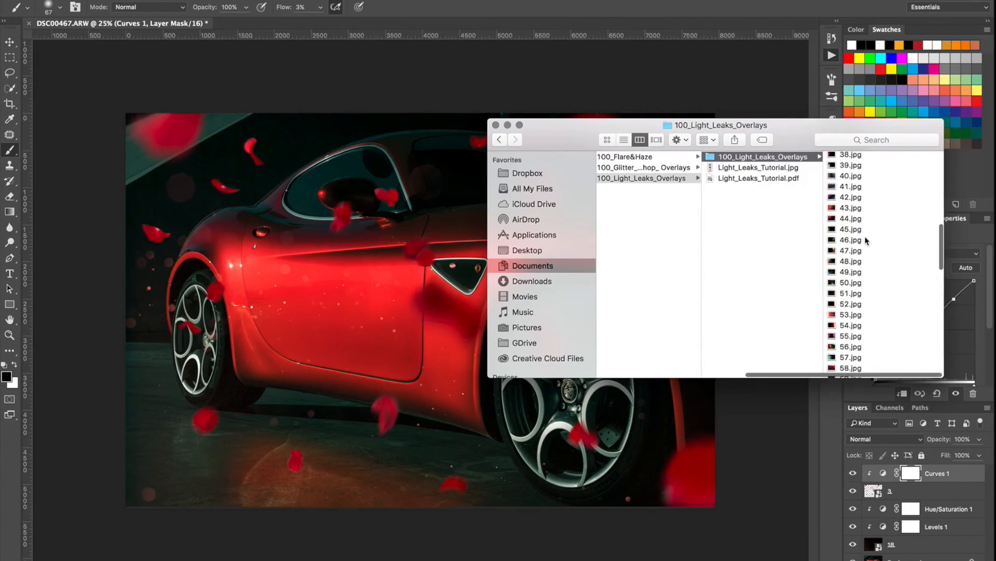
Step: Preview the light leak overlay 44.jpg, place it over the car photo in Photoshop and set its blend mode to Screen
{"action": "left_click", "coordinate": [859, 219]}
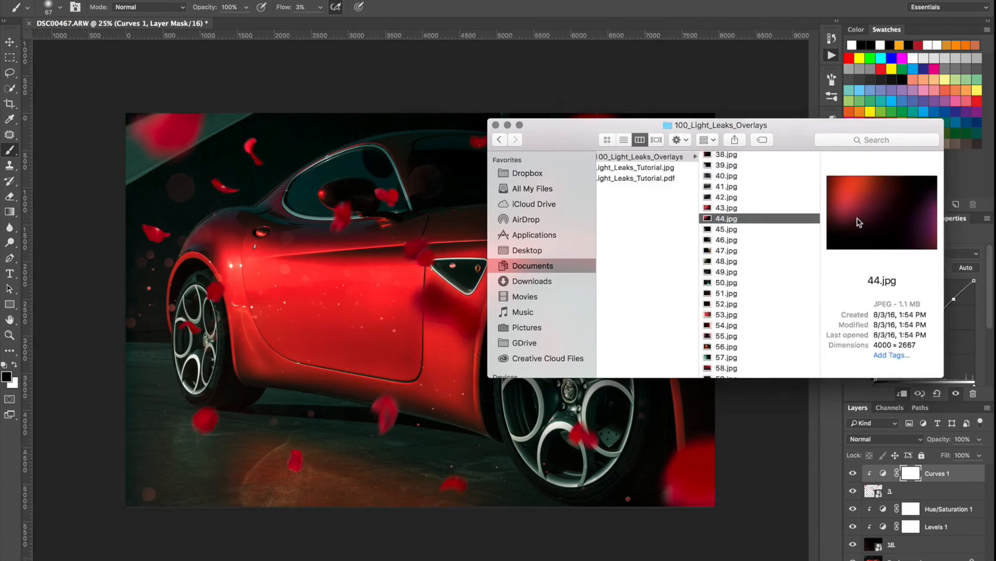
{"action": "key", "text": "space"}
{"action": "key", "text": "space"}
{"action": "left_click_drag", "start_coordinate": [725, 225], "coordinate": [419, 292]}
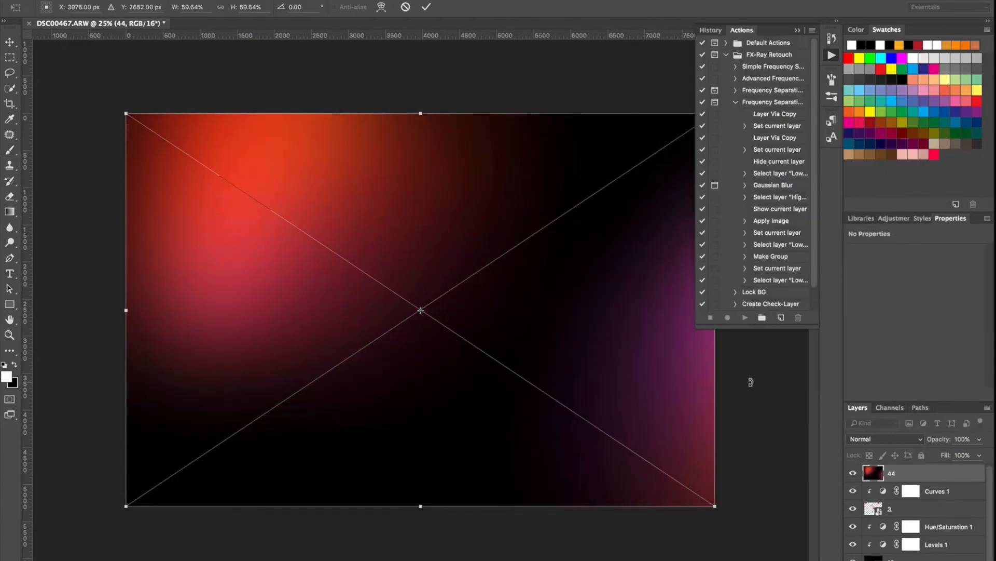
{"action": "key", "text": "Return"}
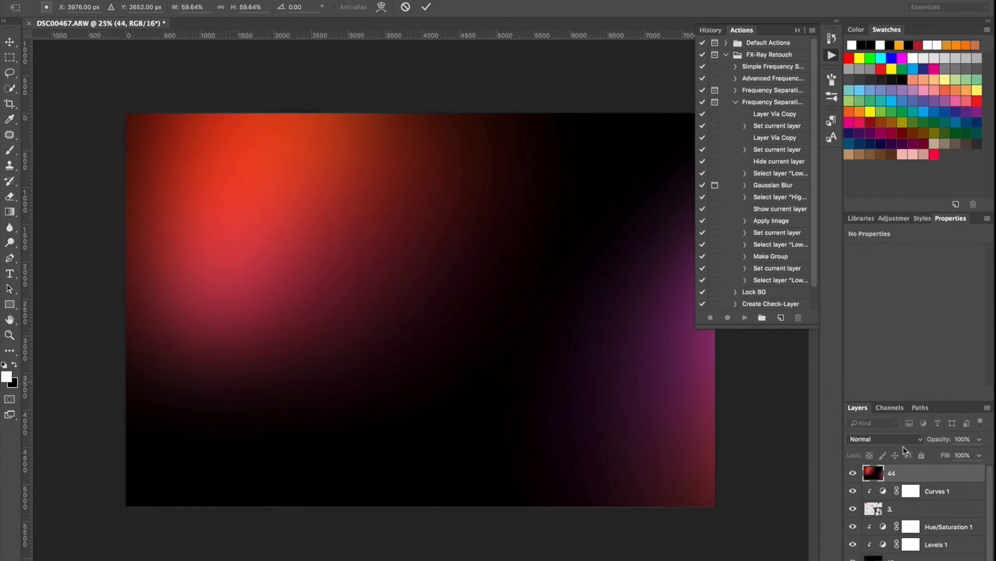
{"action": "left_click", "coordinate": [904, 441]}
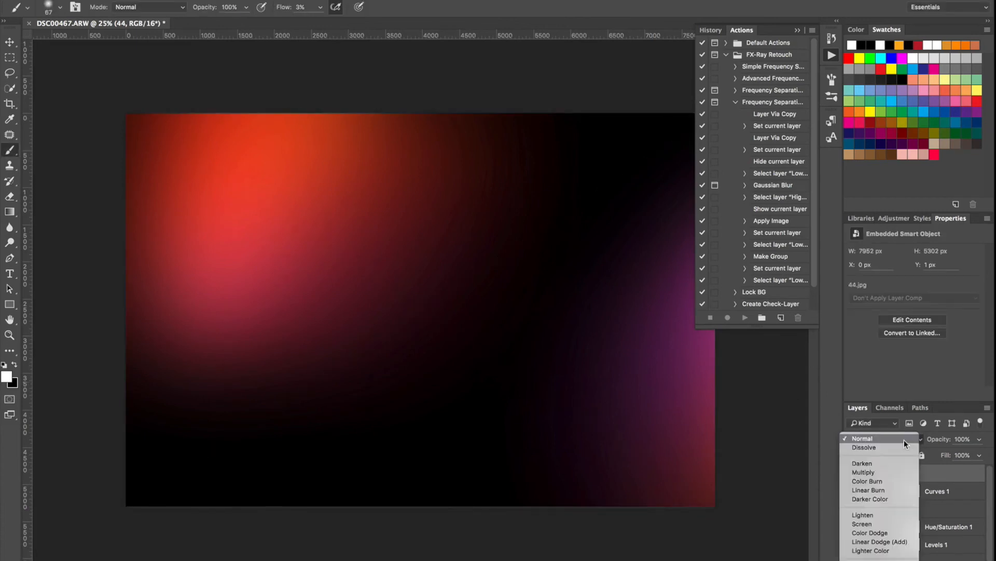
{"action": "left_click", "coordinate": [888, 523]}
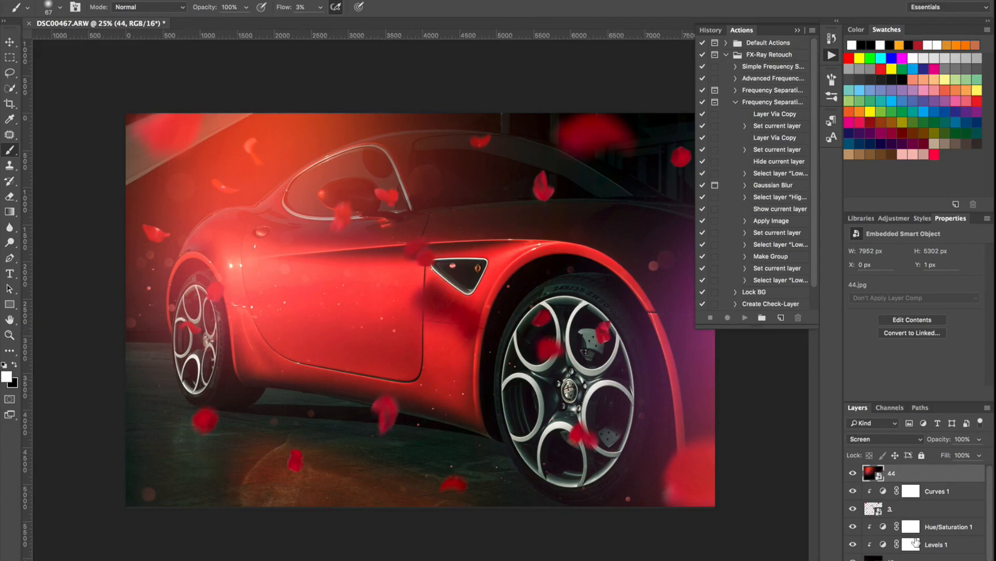
Step: Add a Levels adjustment clipped to light leak layer 44 and raise its shadow input level to 24
{"action": "left_click", "coordinate": [917, 557]}
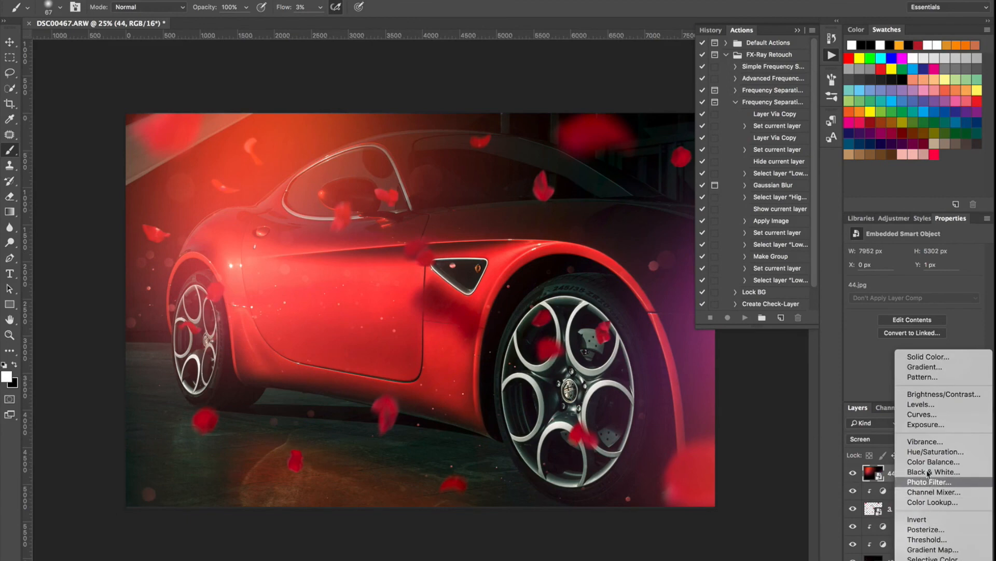
{"action": "left_click", "coordinate": [937, 405]}
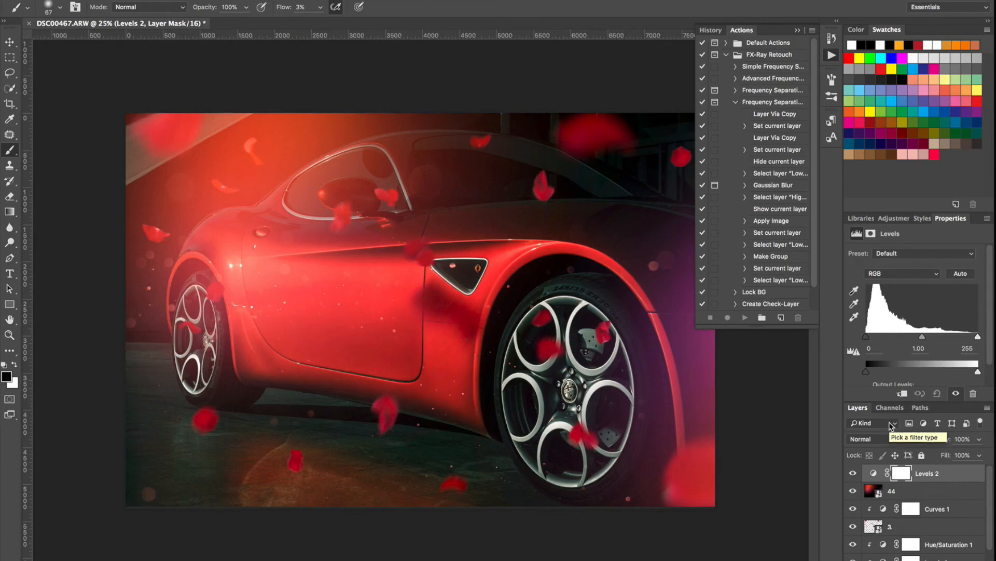
{"action": "left_click", "coordinate": [868, 476], "text": "alt"}
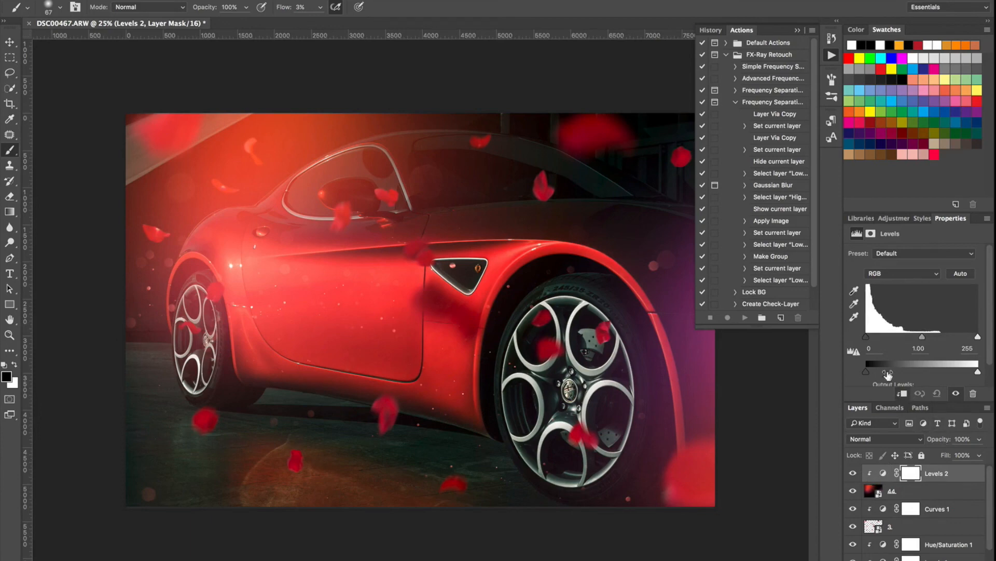
{"action": "left_click_drag", "start_coordinate": [866, 336], "coordinate": [874, 341]}
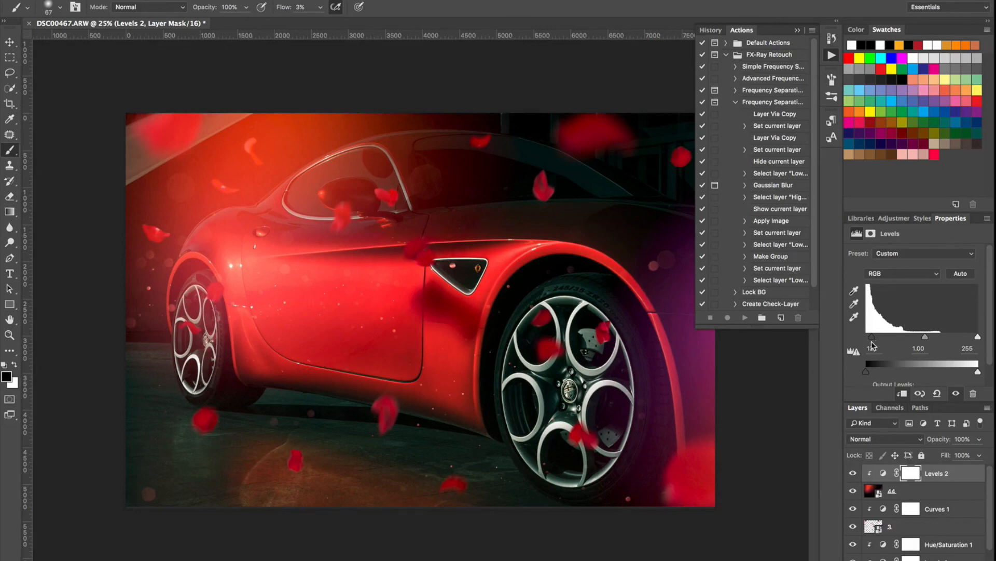
{"action": "left_click_drag", "start_coordinate": [871, 338], "coordinate": [876, 337]}
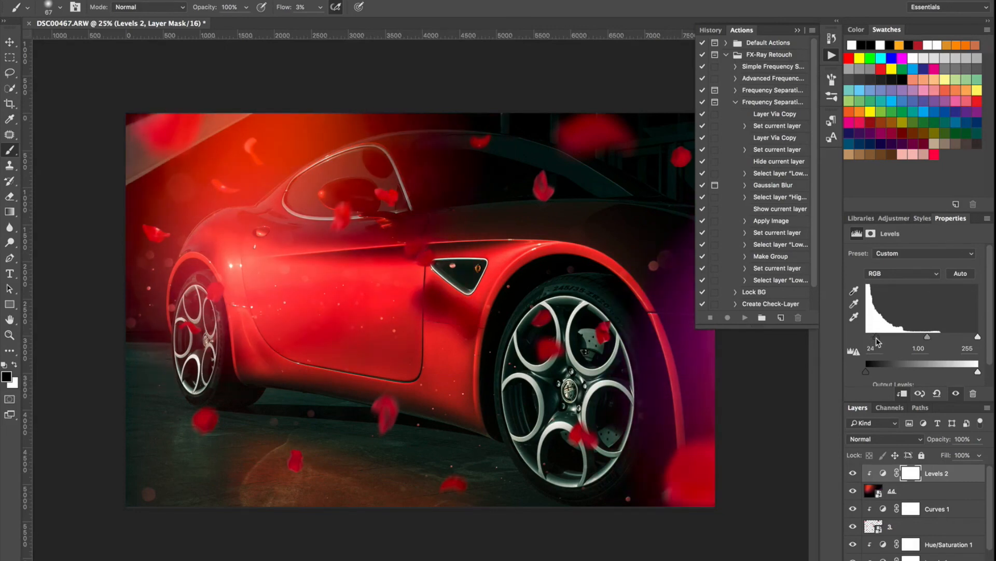